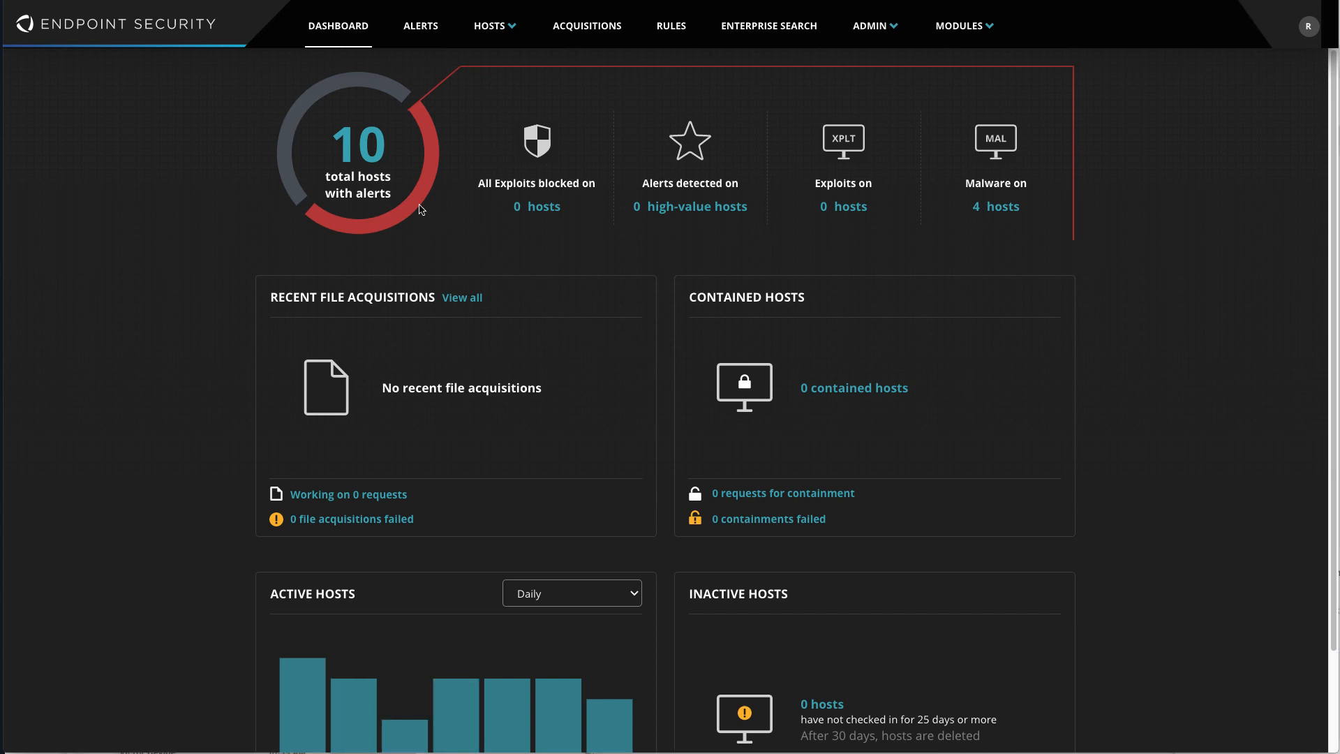
- Open DESKTOP-EKQEHTT from the list of hosts with alerts and view its host details, closing them again
left_click(374, 165)
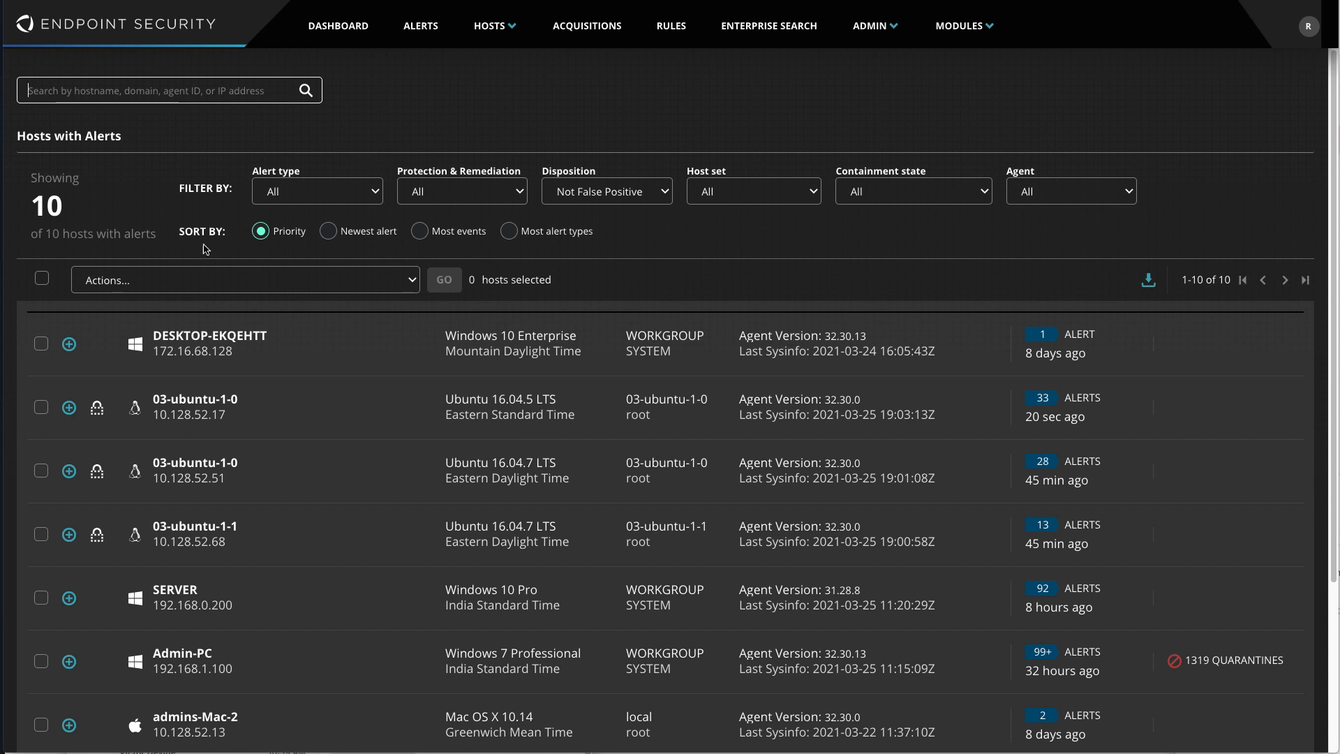
left_click(70, 344)
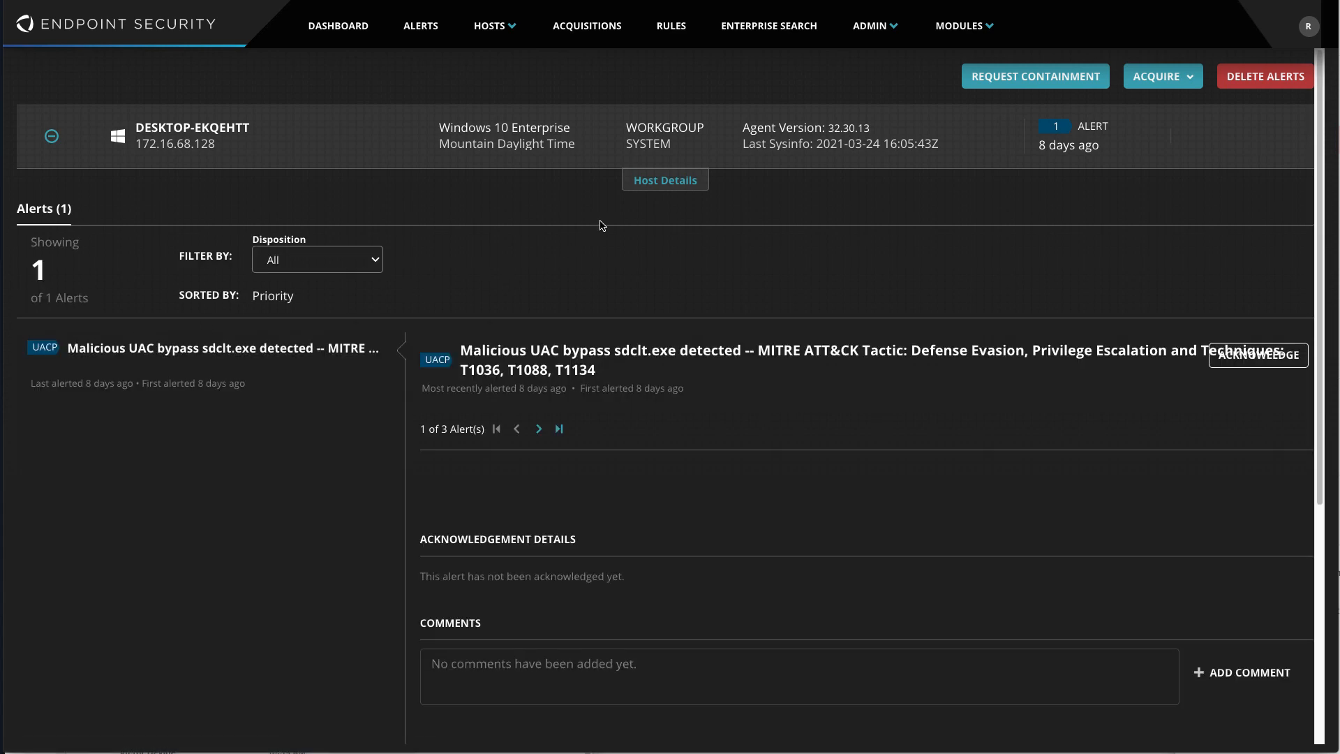
left_click(652, 185)
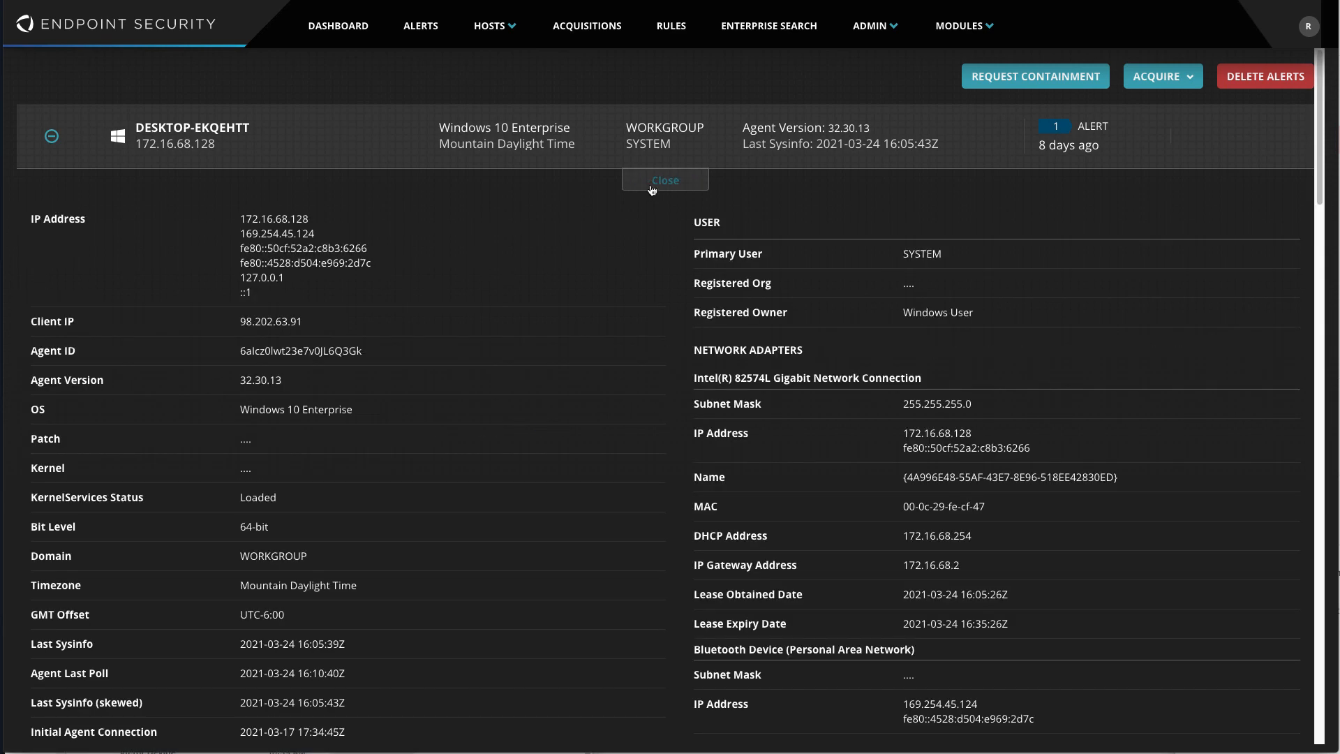
left_click(651, 184)
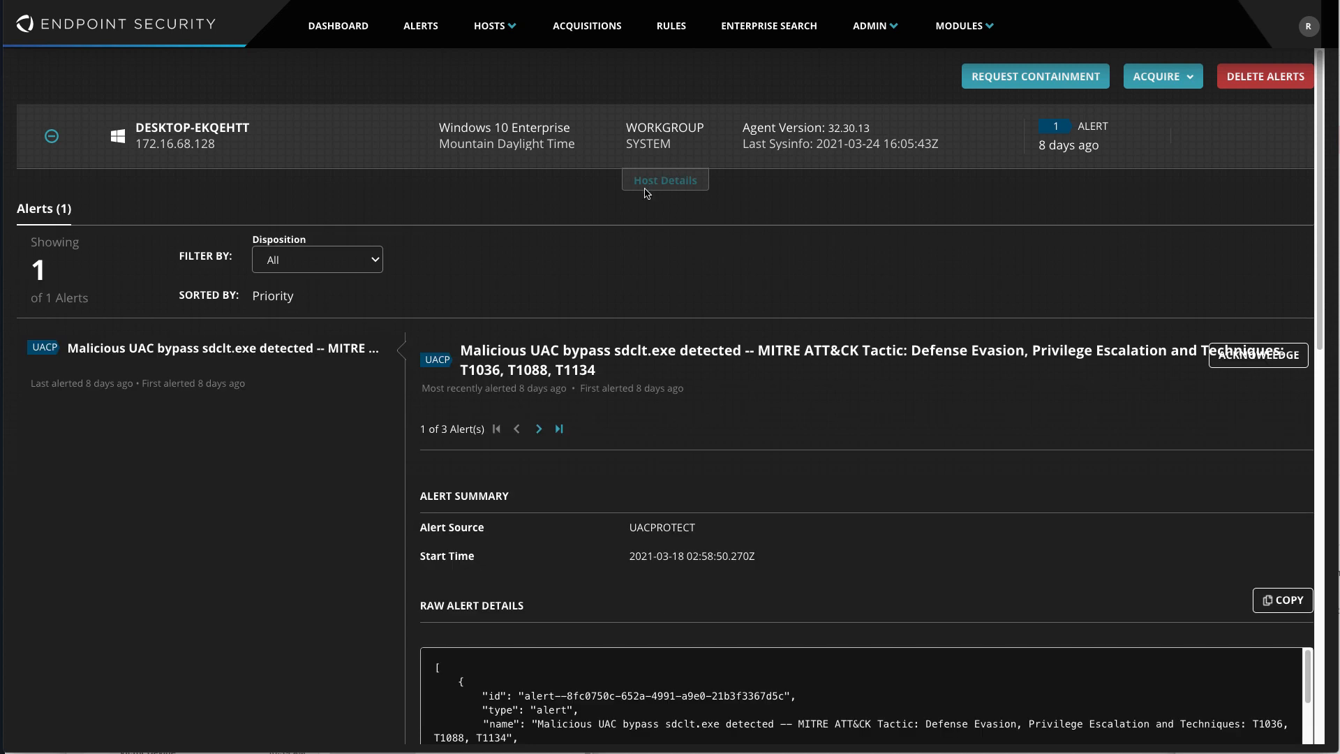
- Review the UAC bypass alert's raw details and MD5s on DESKTOP-EKQEHTT, and open its automatic triage acquisition
scroll(294, 474, "down", 2)
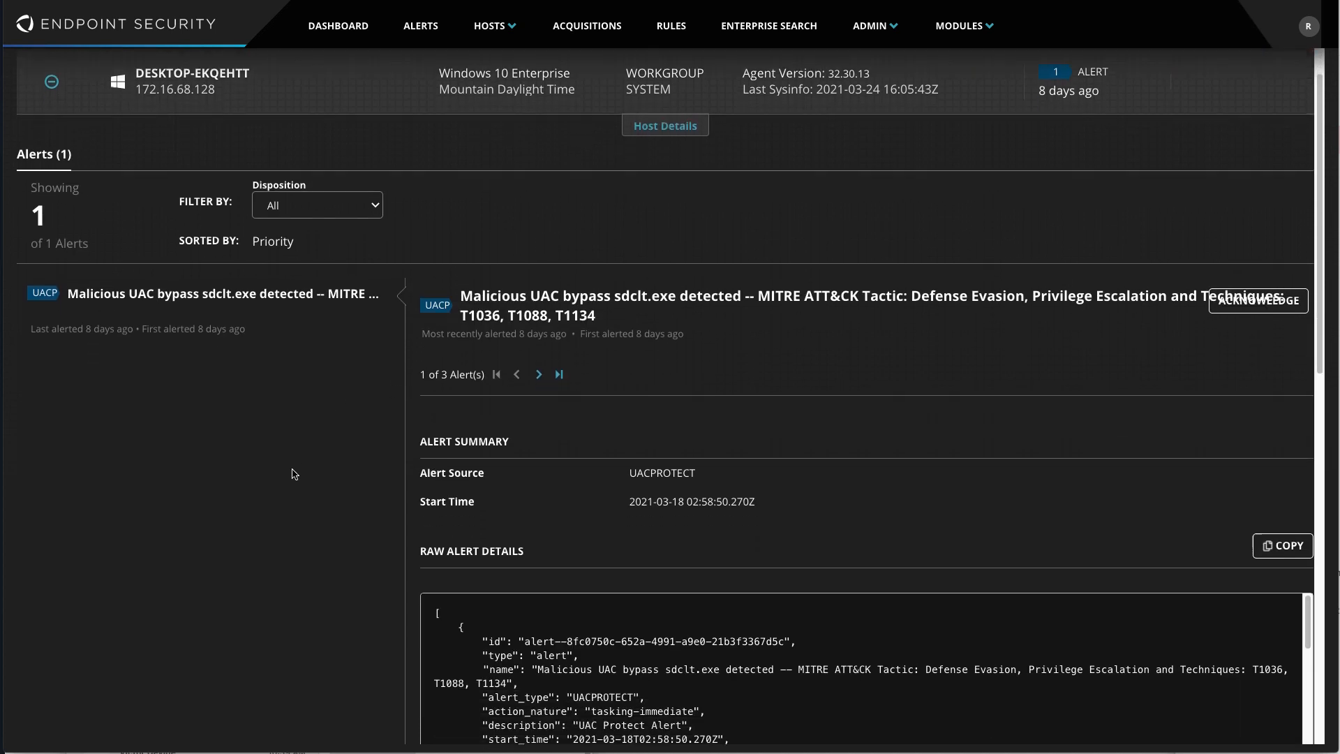
scroll(293, 471, "down", 3)
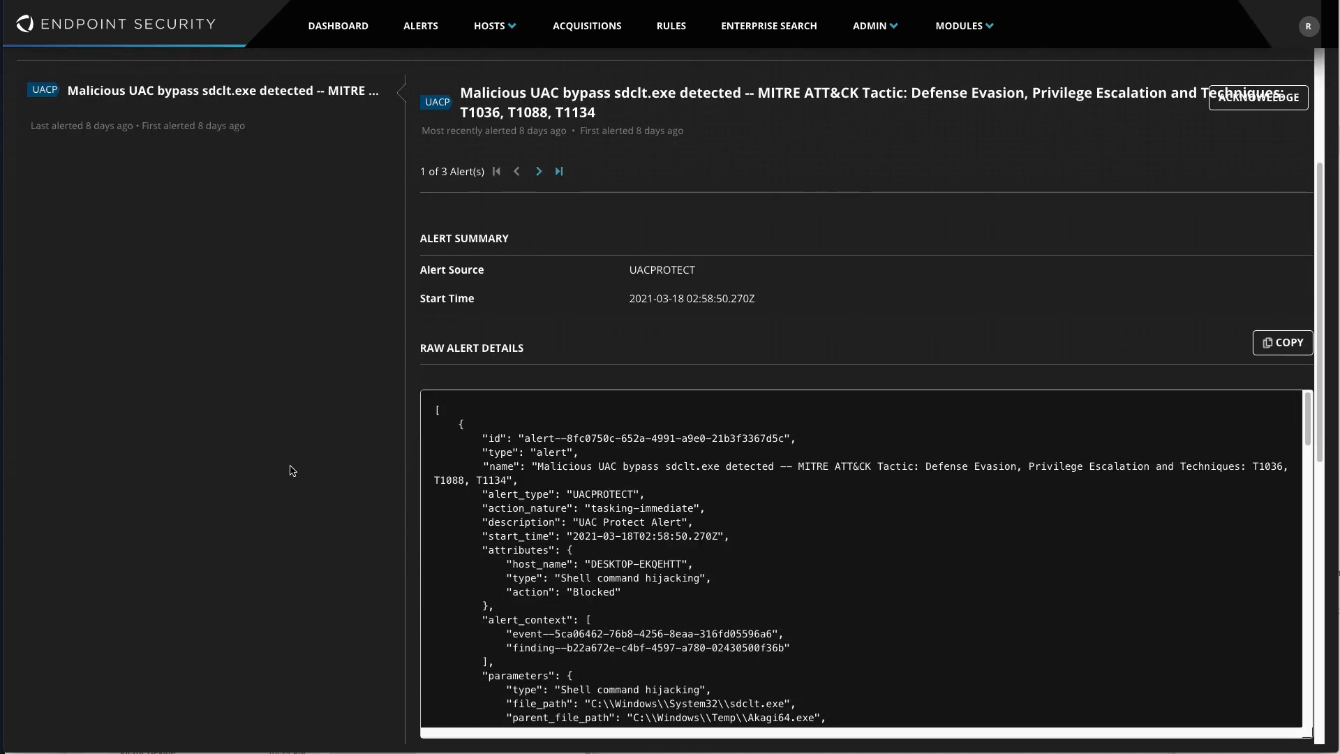
scroll(291, 469, "down", 2)
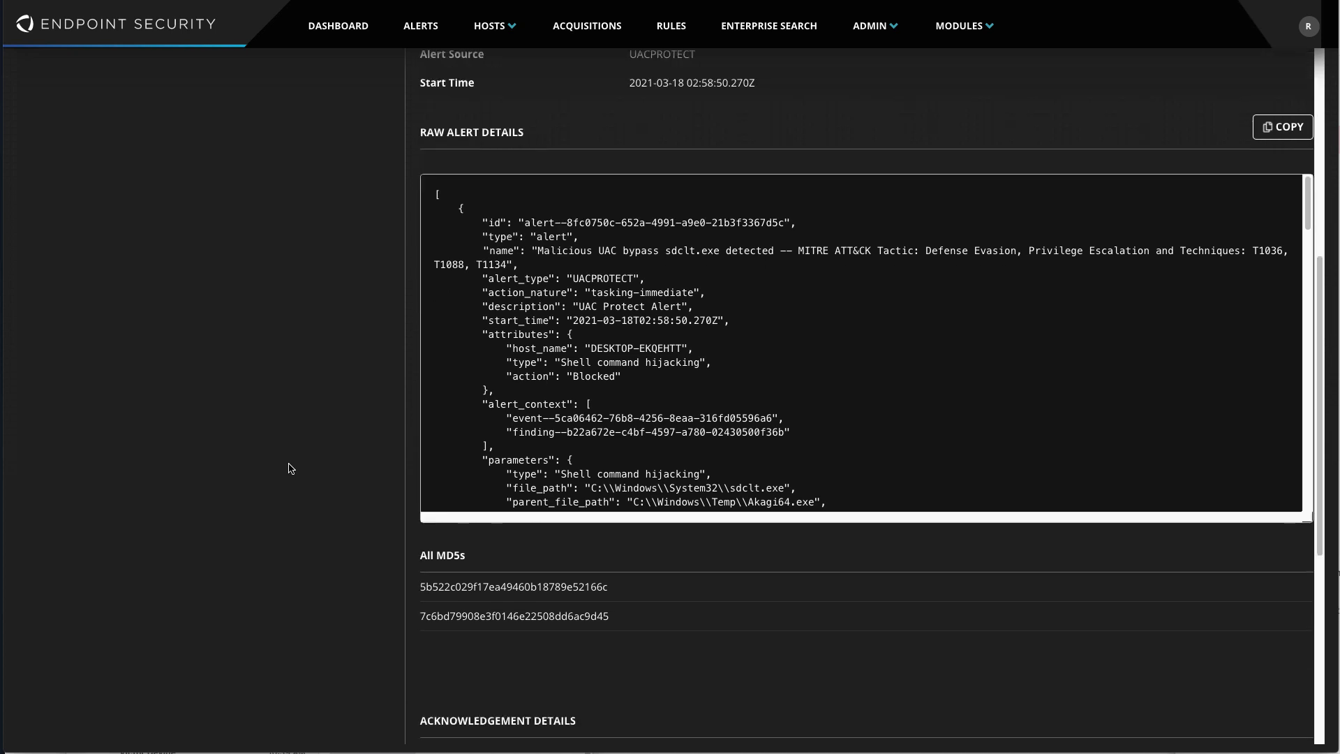
scroll(291, 467, "down", 1)
scroll(290, 467, "down", 4)
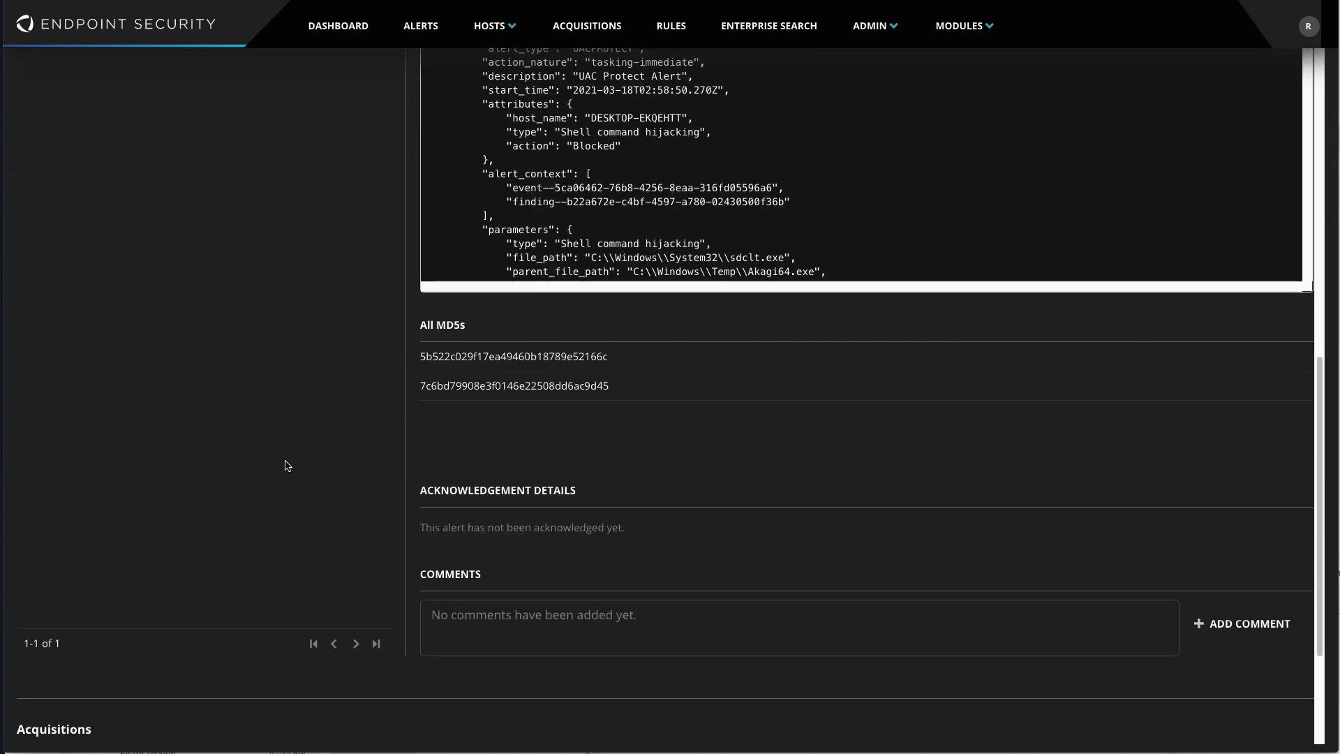
scroll(287, 464, "down", 2)
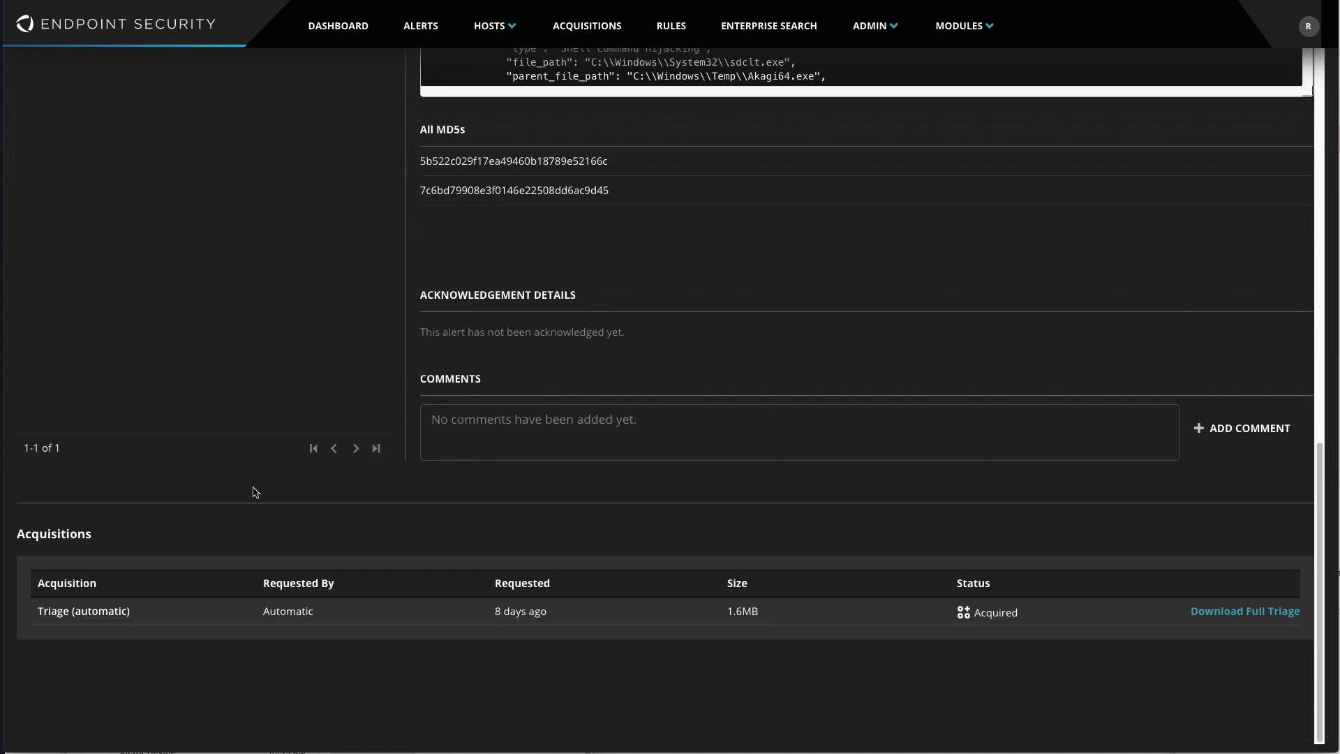
left_click(113, 614)
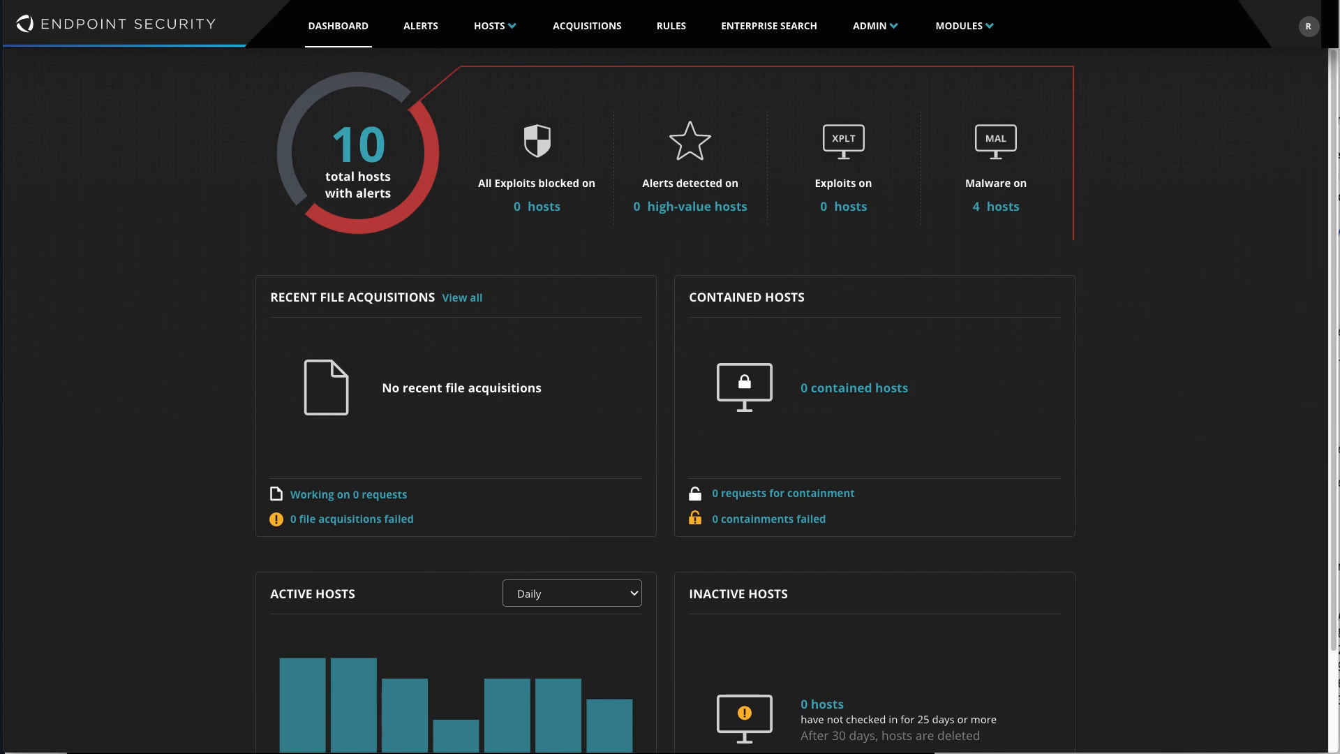
- Open the Host Remediation module from the dashboard and connect to DESKTOP-EKQEHTT
left_click(975, 28)
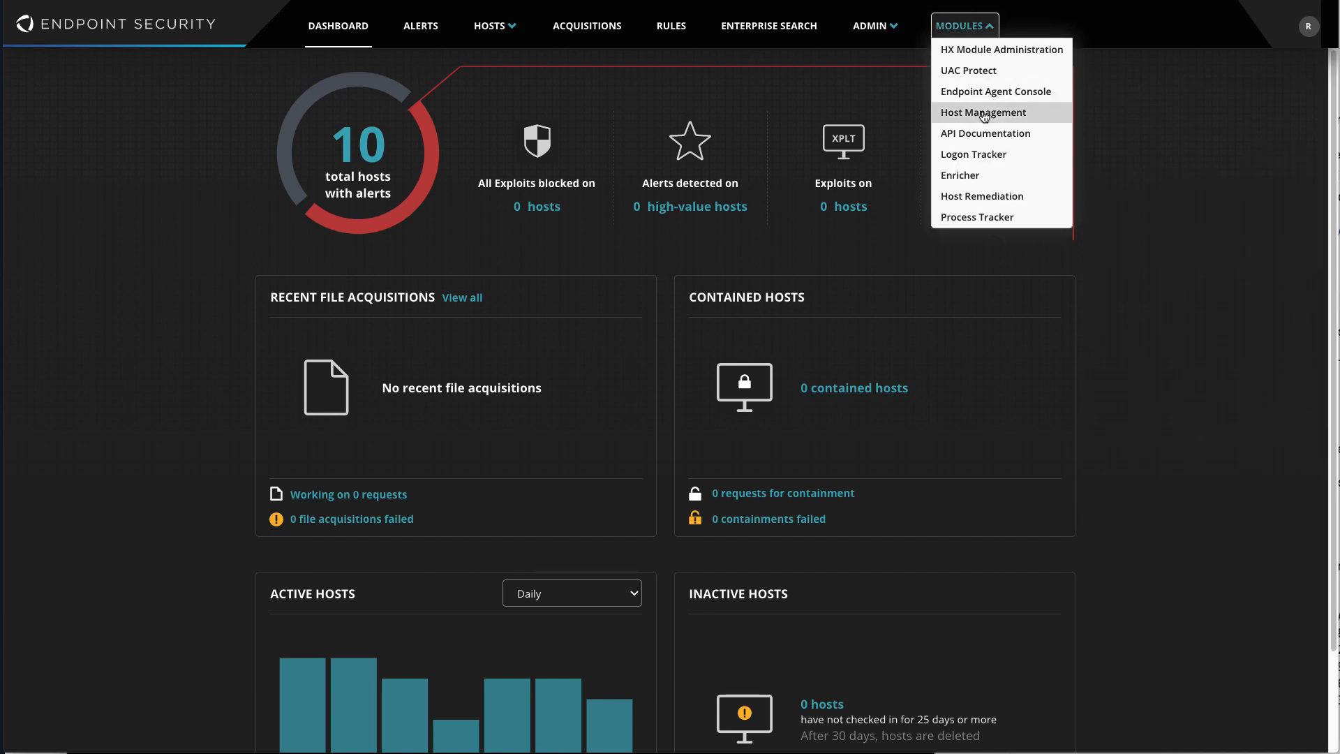
left_click(980, 196)
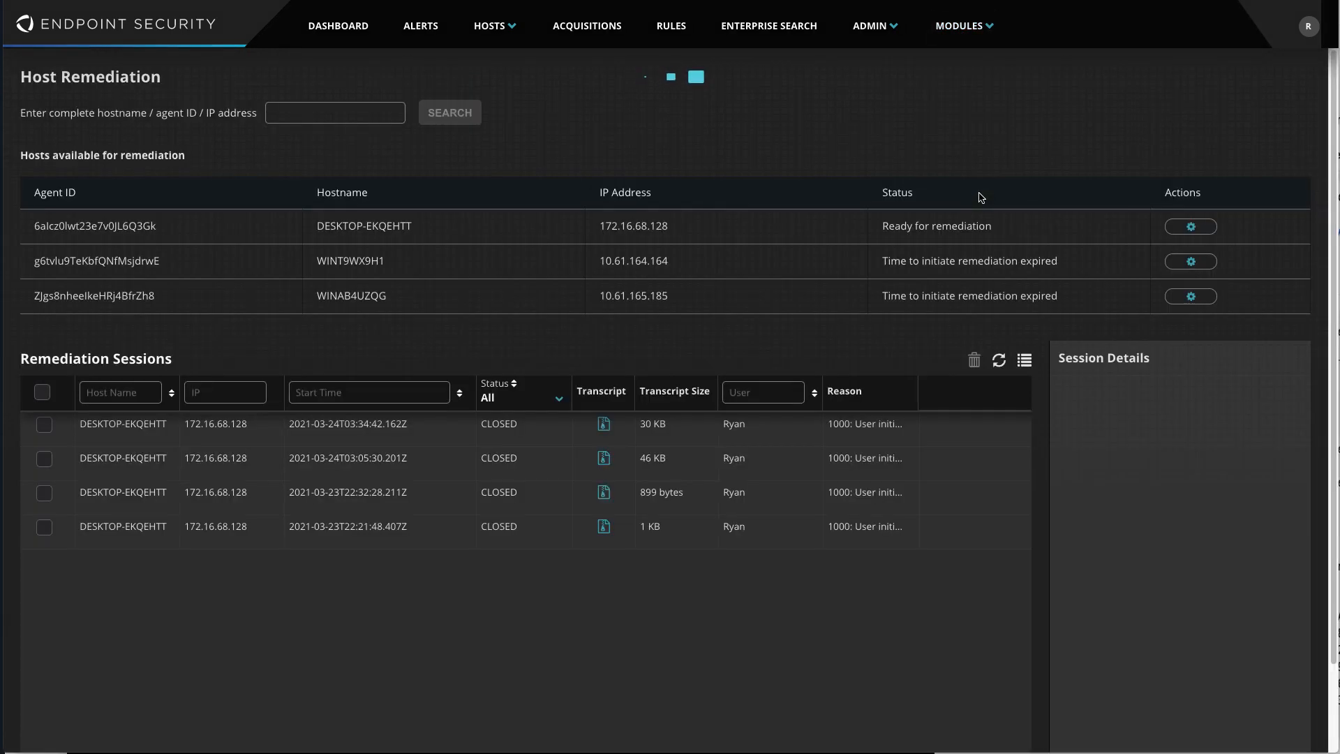
left_click(1202, 228)
left_click(1200, 245)
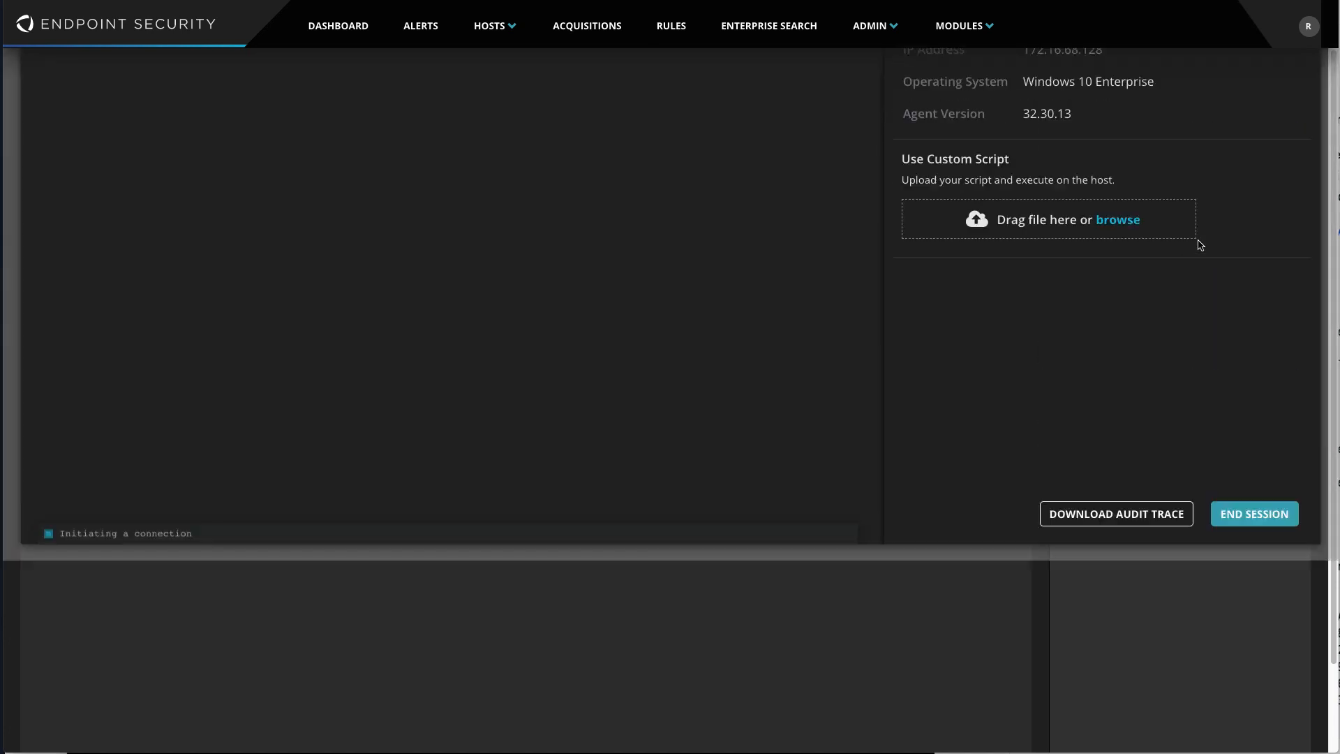
- Capture network packets on the host by running pktmon start --etw and pktmon stop --etw
type("p")
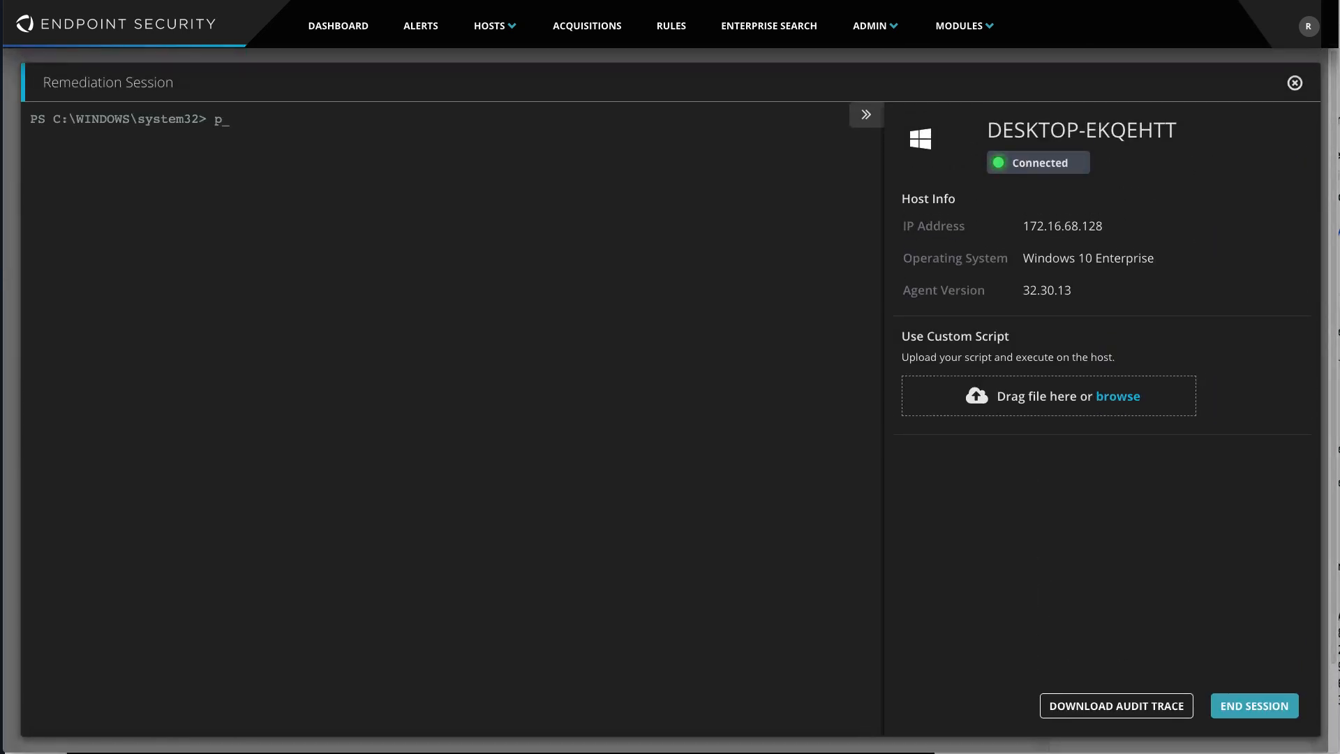
type("ktmon start --etw")
key("Return")
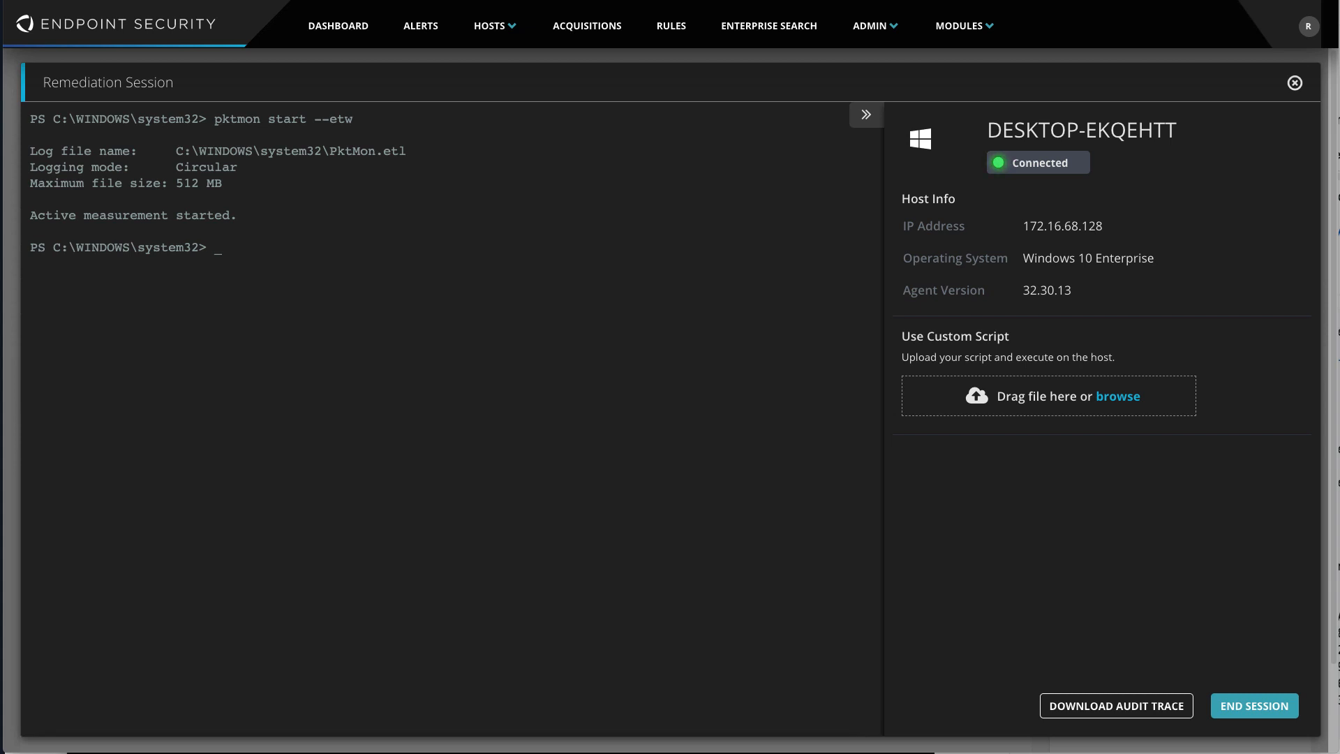
type("pktmon stop --etw")
key("Return")
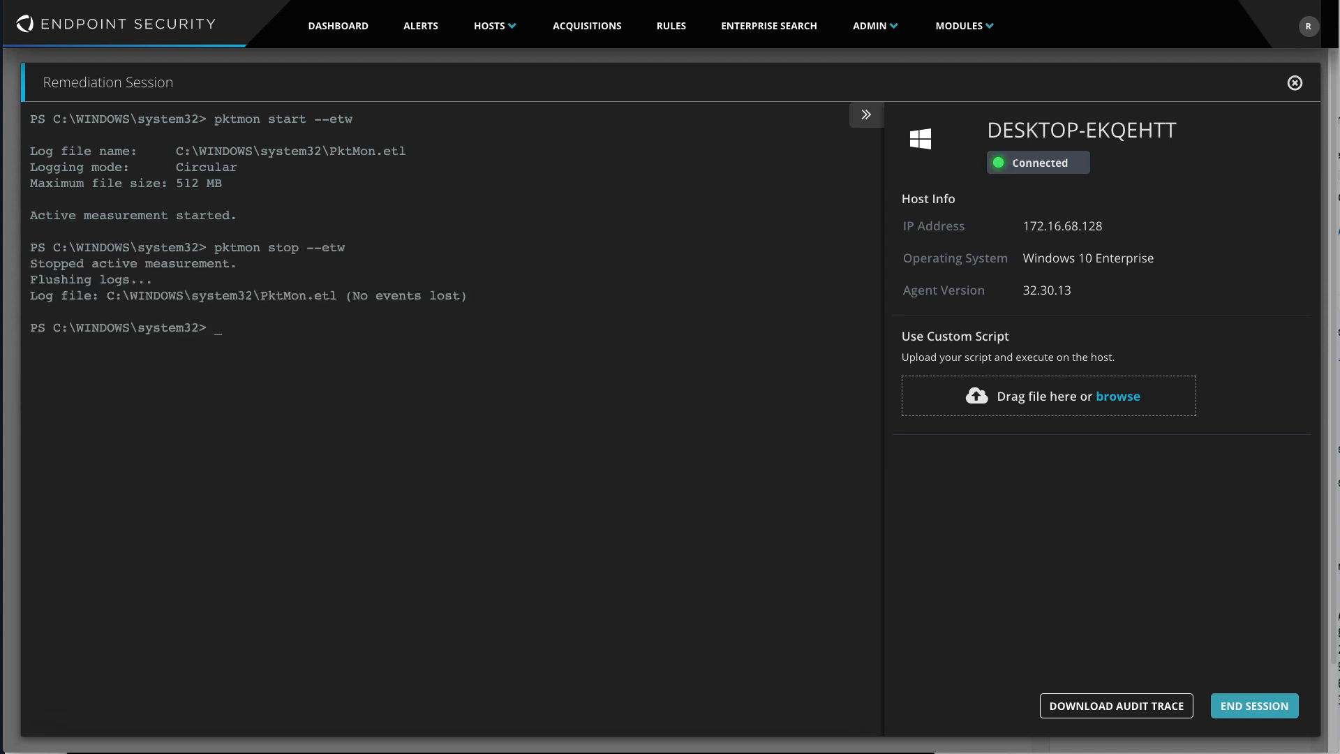
- Format the pktmon.etl capture into out.txt with pktmon and print the text file in the console
type("pktmon format pktmon.etl -o out.txt")
key("Return")
type("type out.txt")
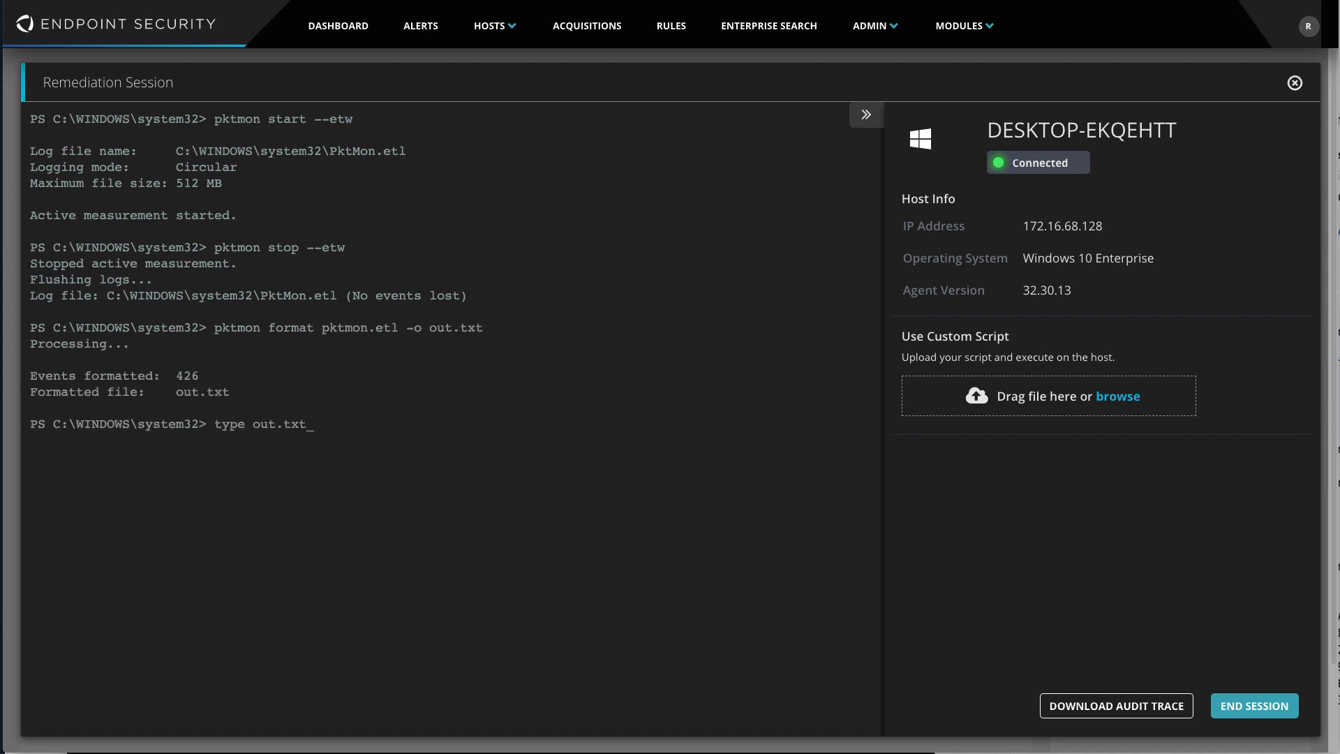
key("Return")
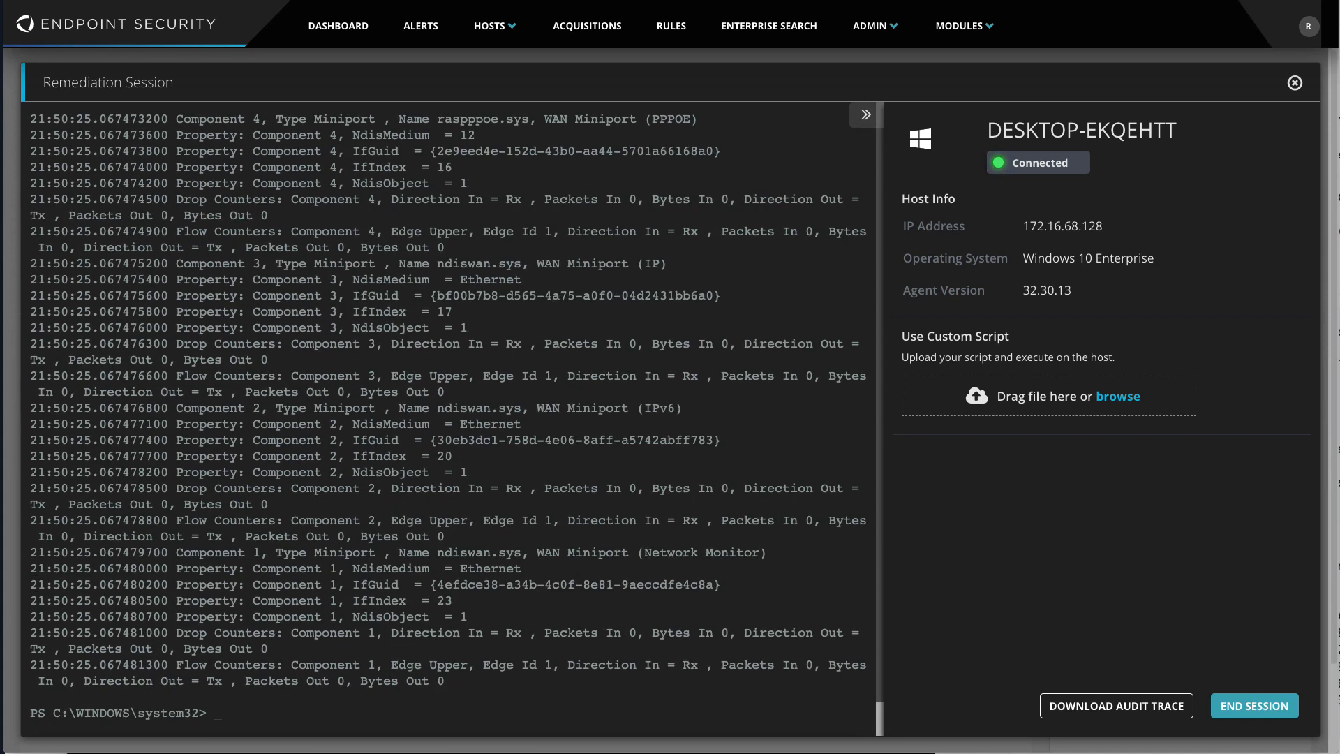
- In a cleared console, list the host's running processes with tasklist and count them with (Get-Process).Count
type("cls")
key("Return")
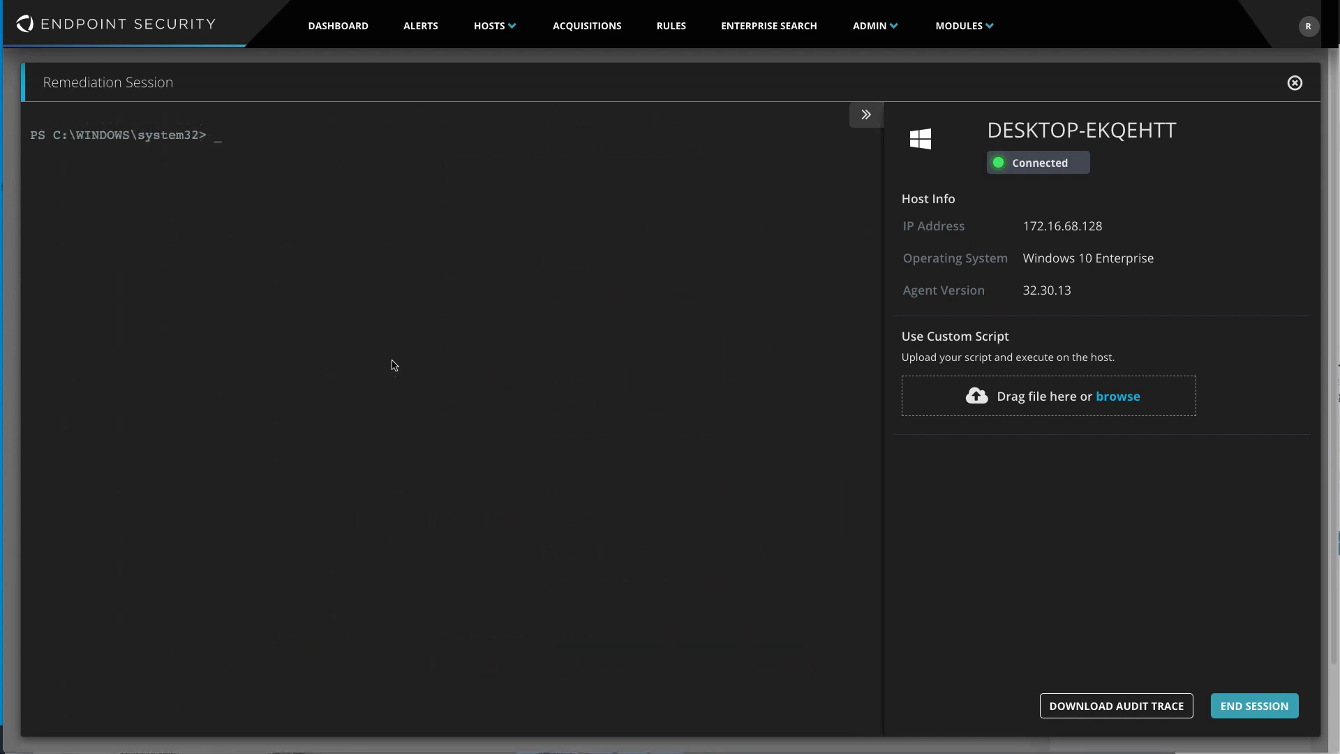
type("tasklist")
key("Return")
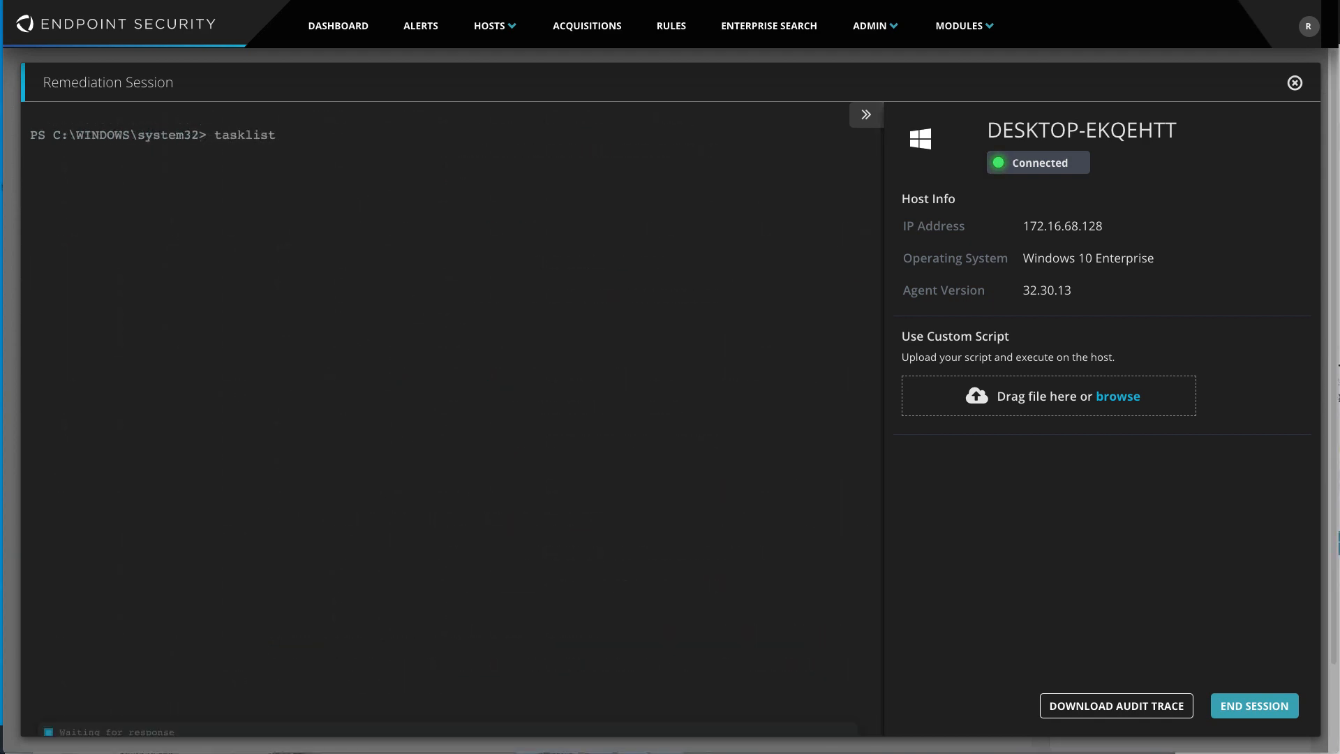
type("(Get-Process")
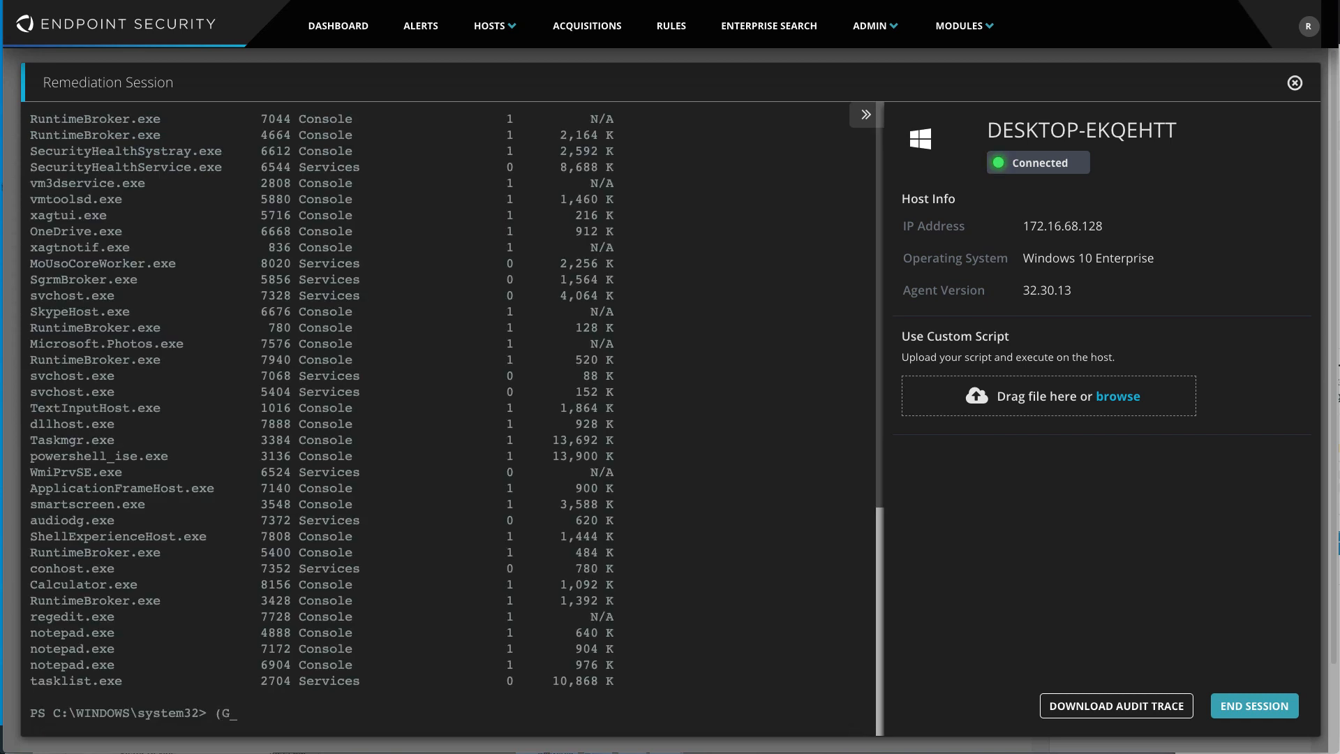
type(").Count")
key("Return")
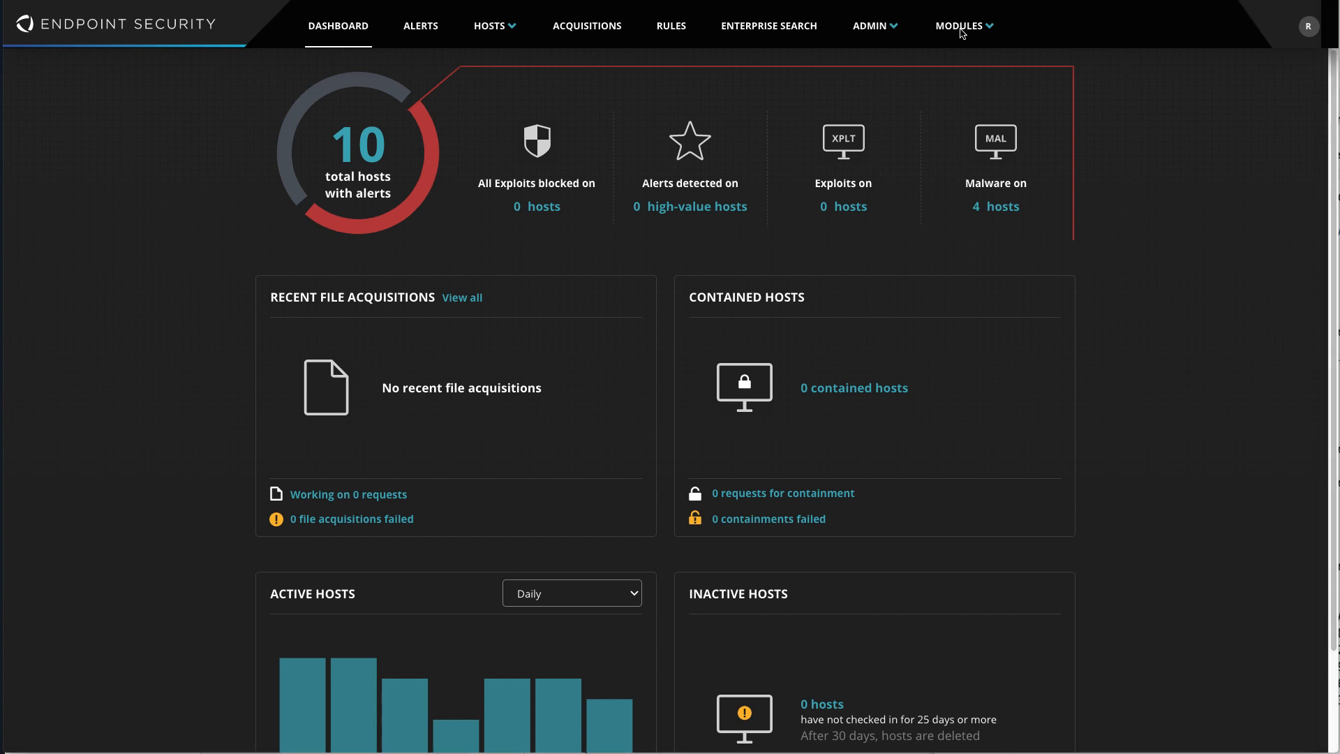
- Connect to DESKTOP-EKQEHTT through Host Remediation, and upload and execute the custom script Sigcheck-Processes.ps1
left_click(961, 33)
left_click(998, 196)
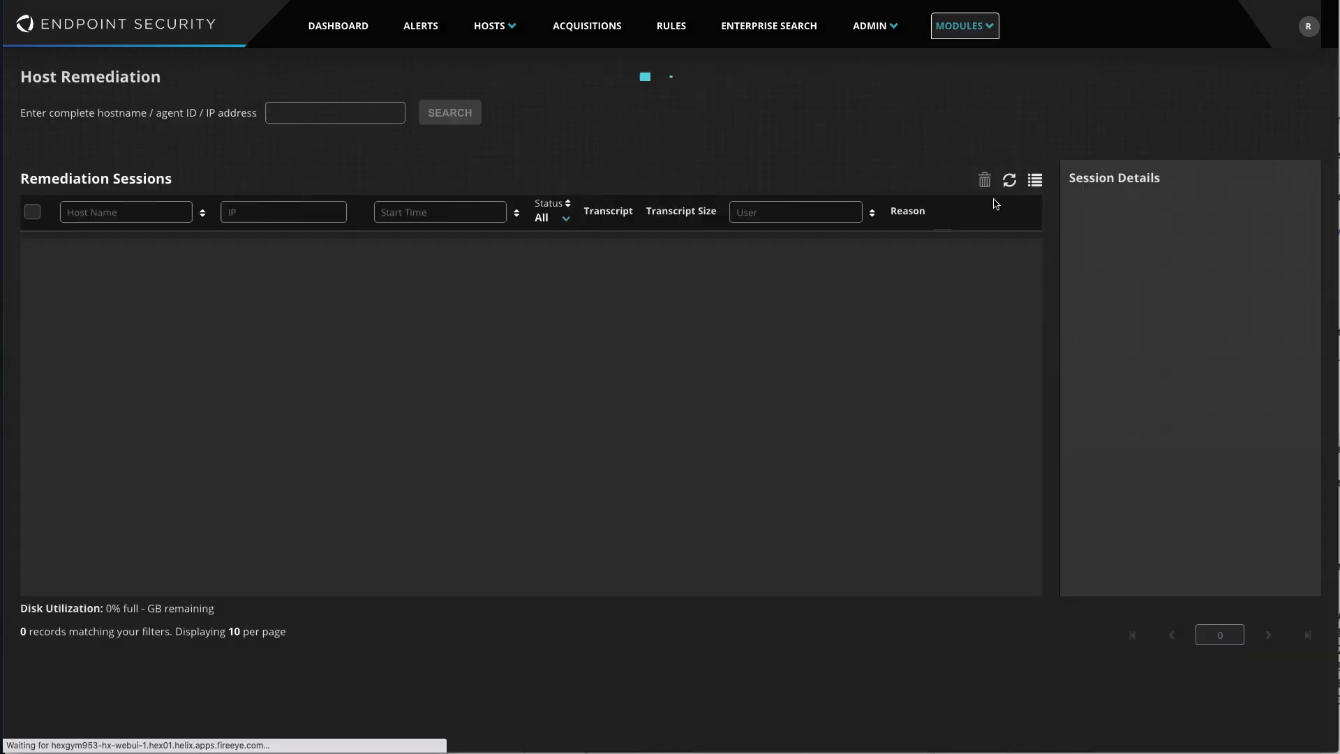
left_click(1193, 230)
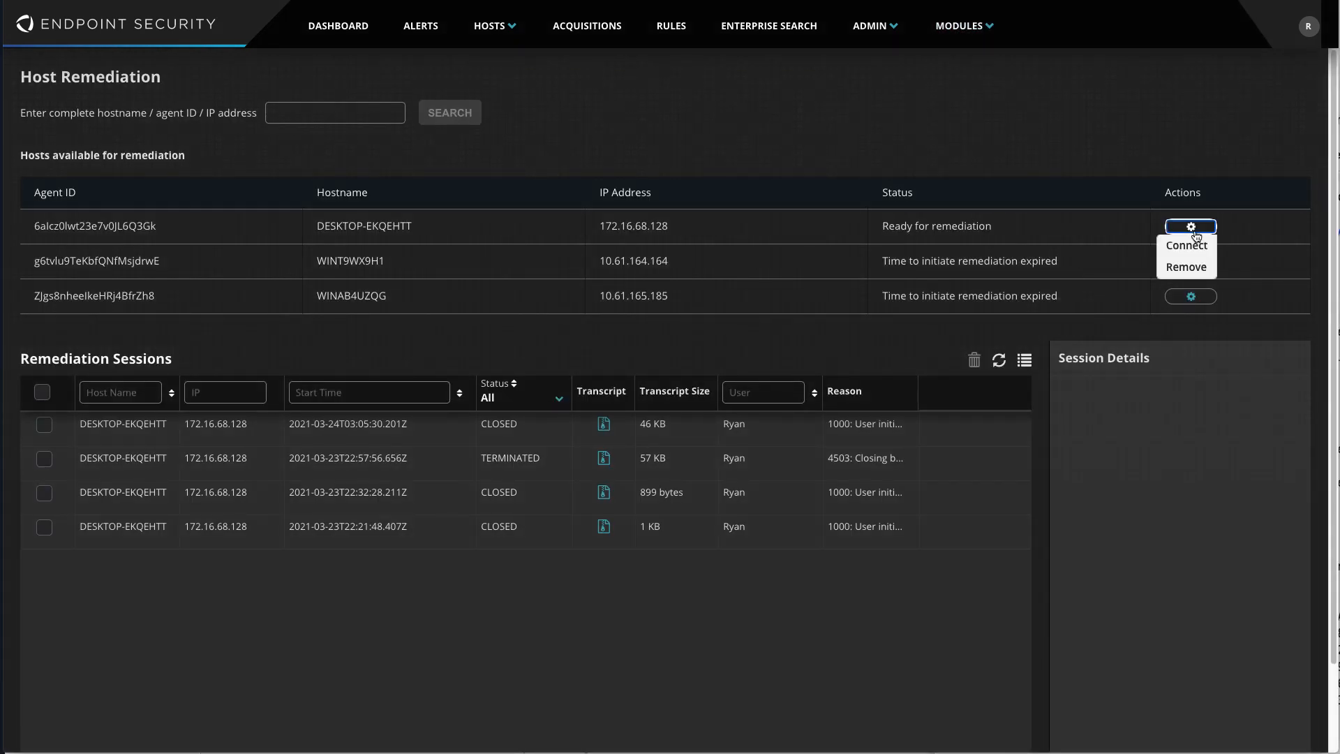
left_click(1194, 247)
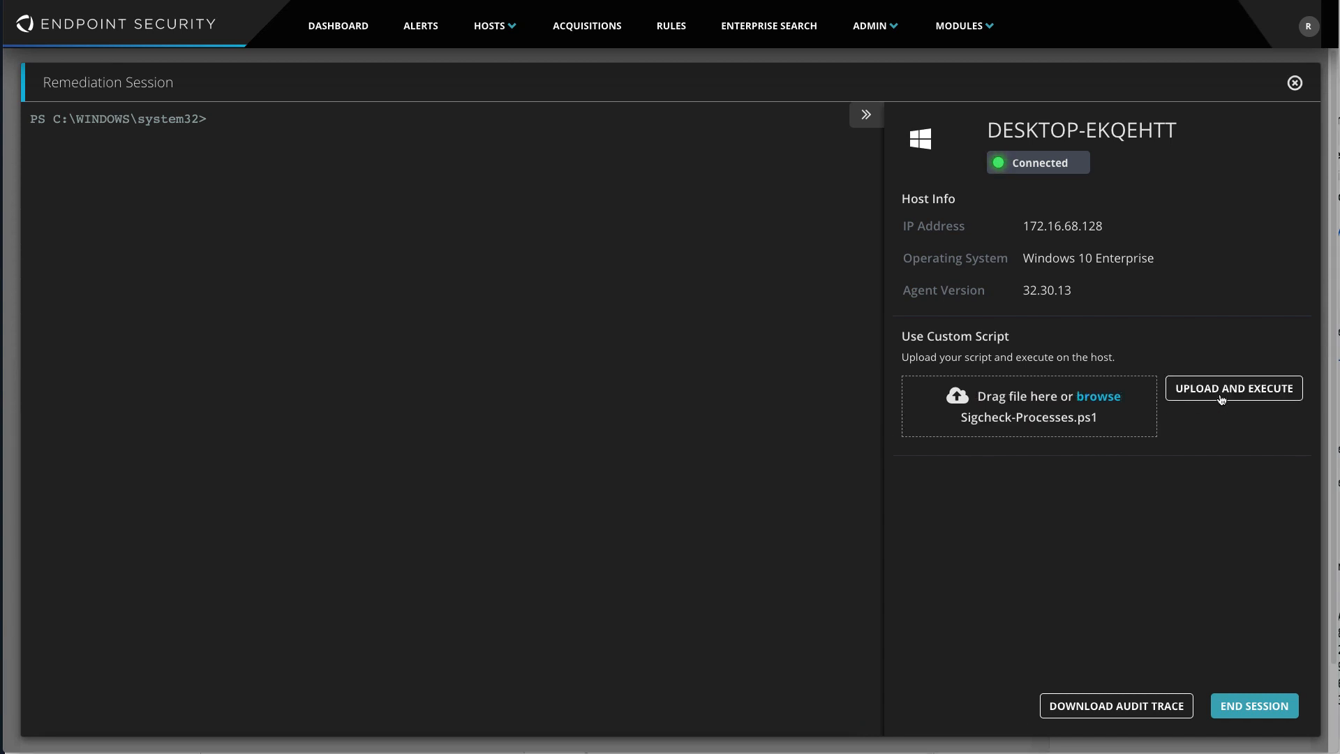
left_click(1221, 396)
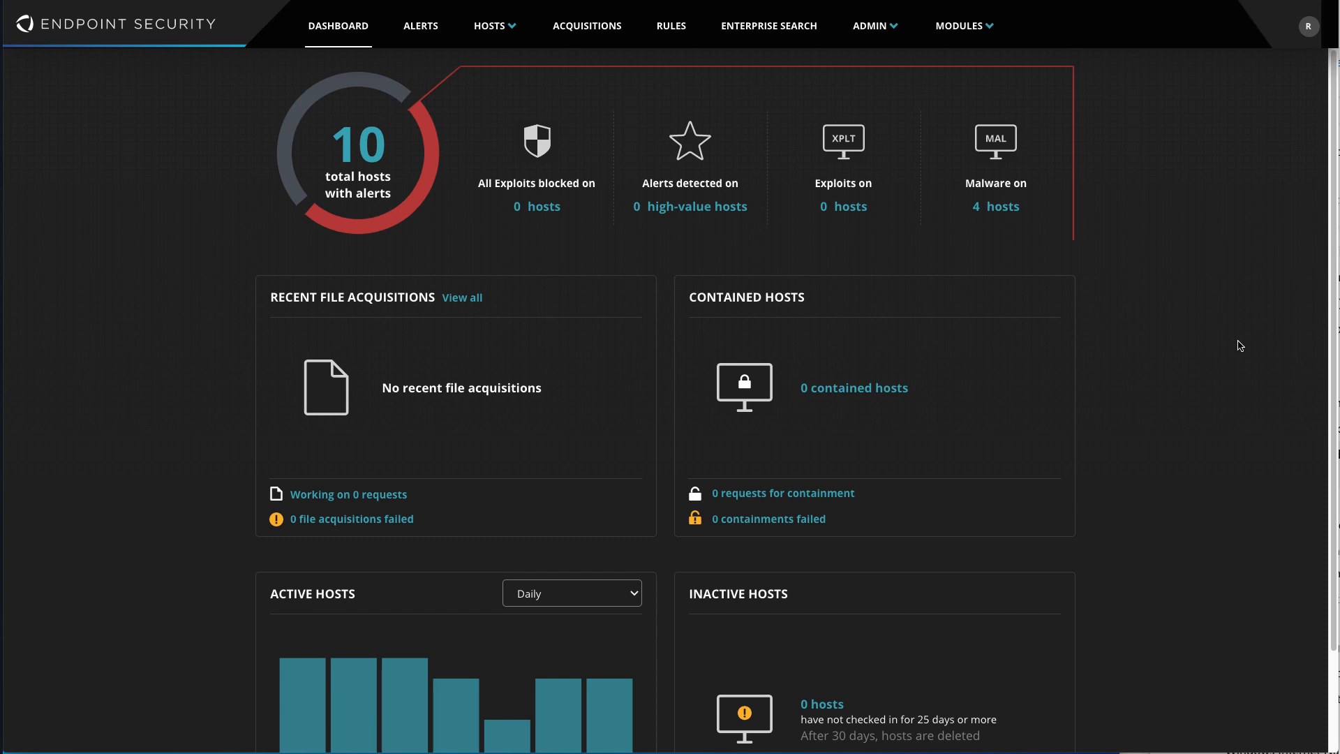
- Start a remediation session on DESKTOP-EKQEHTT from the dashboard and collapse the host information to widen the console
left_click(980, 29)
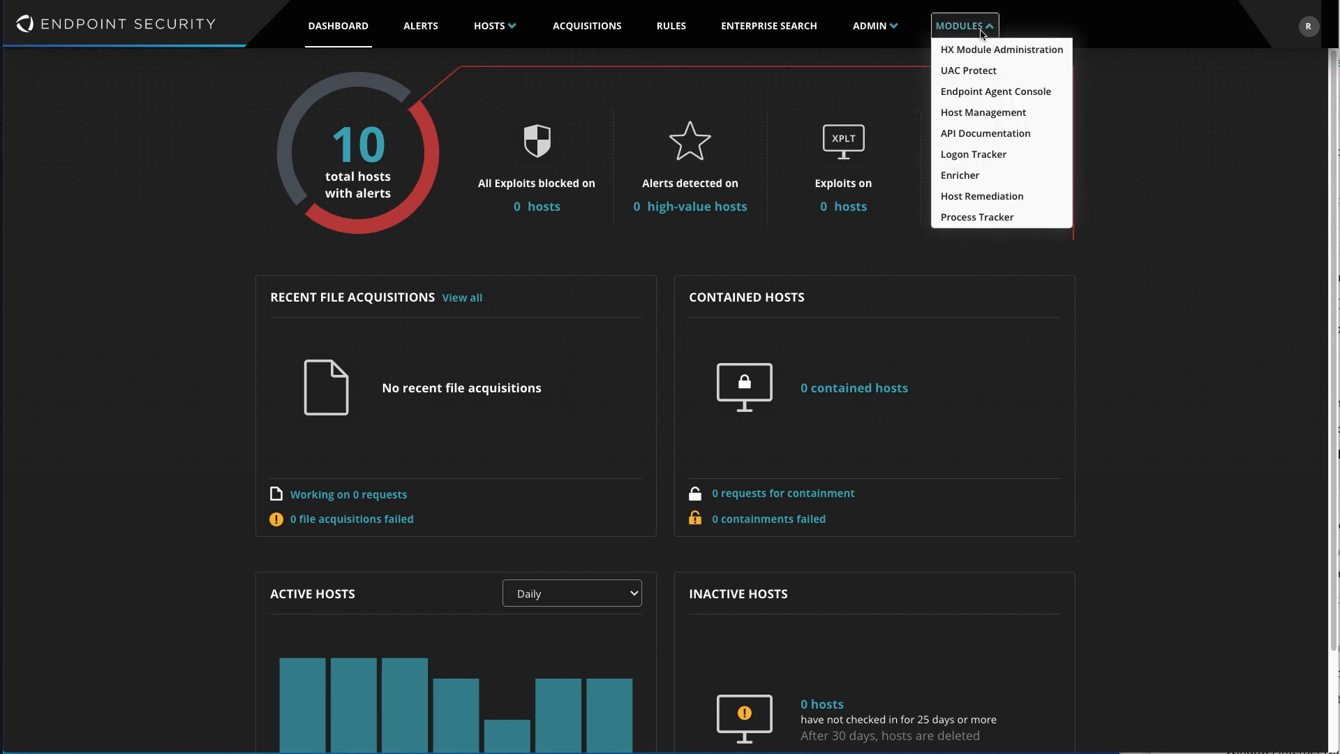
left_click(991, 198)
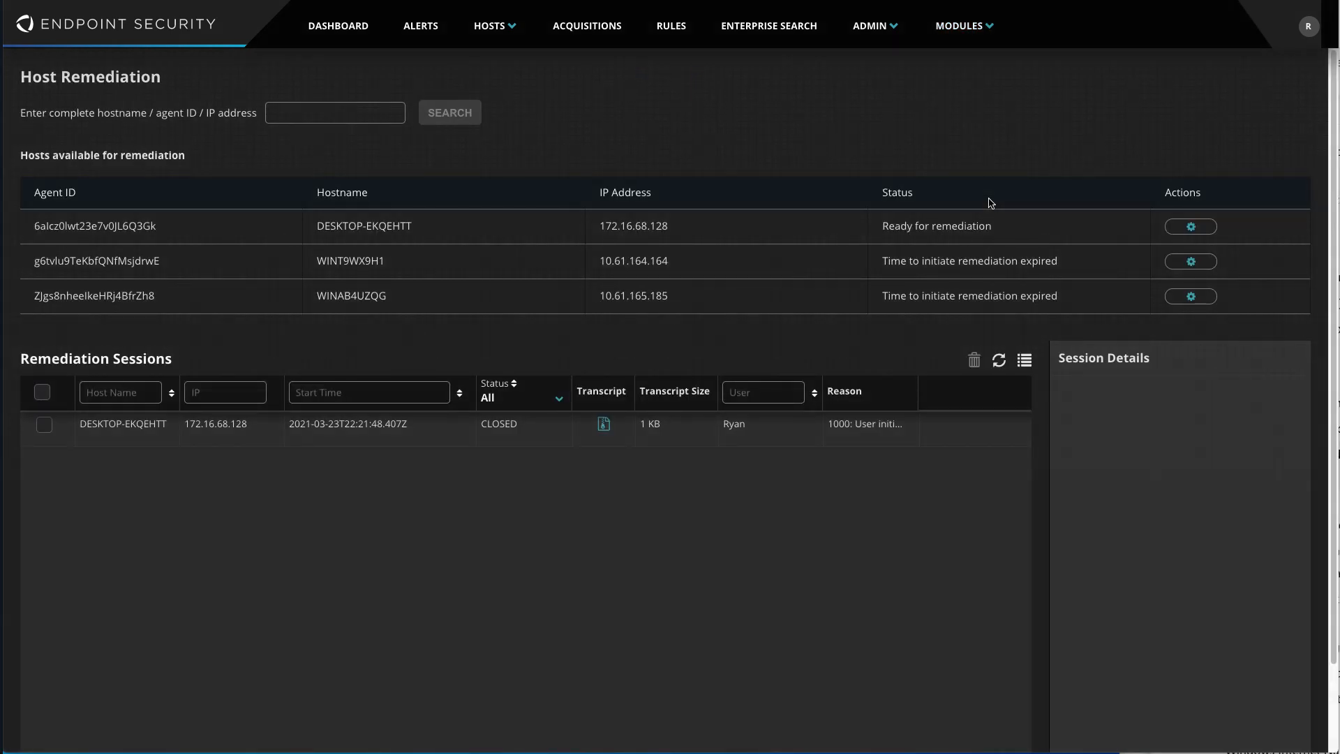
left_click(1198, 231)
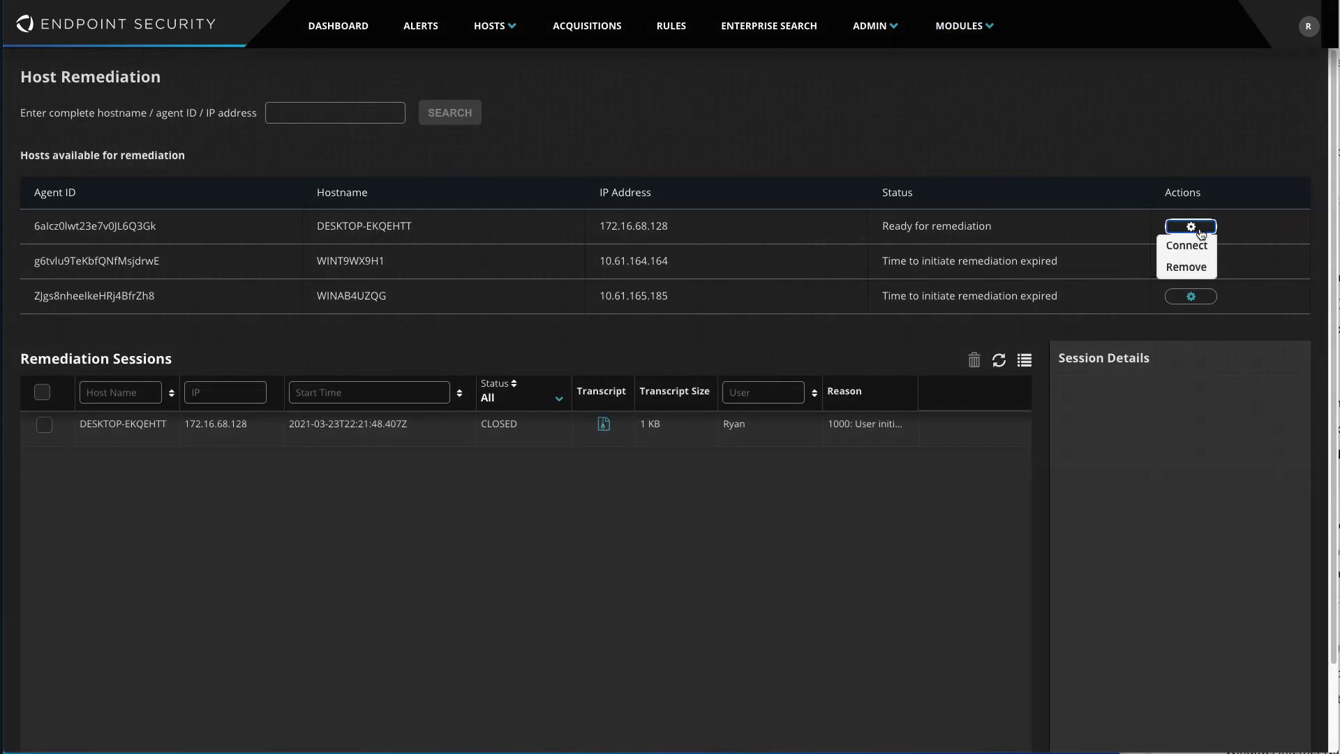
left_click(1199, 247)
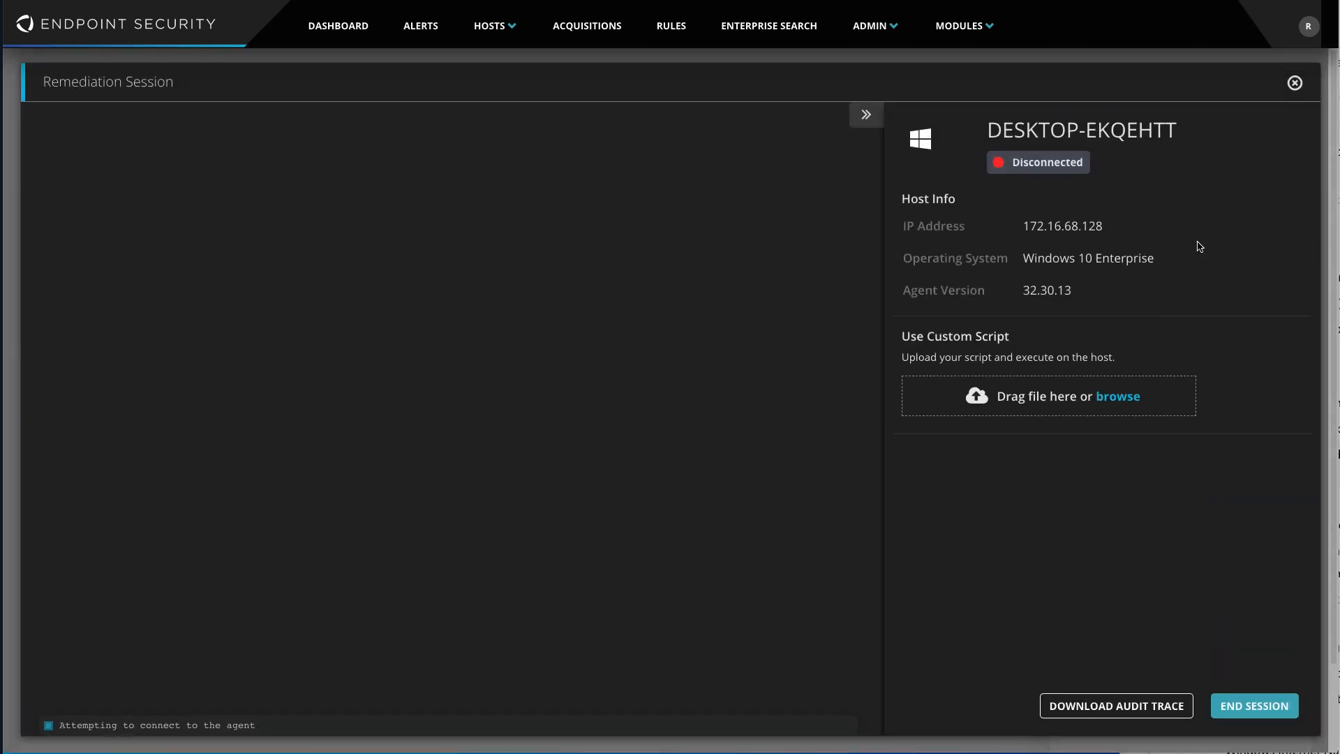
left_click(868, 122)
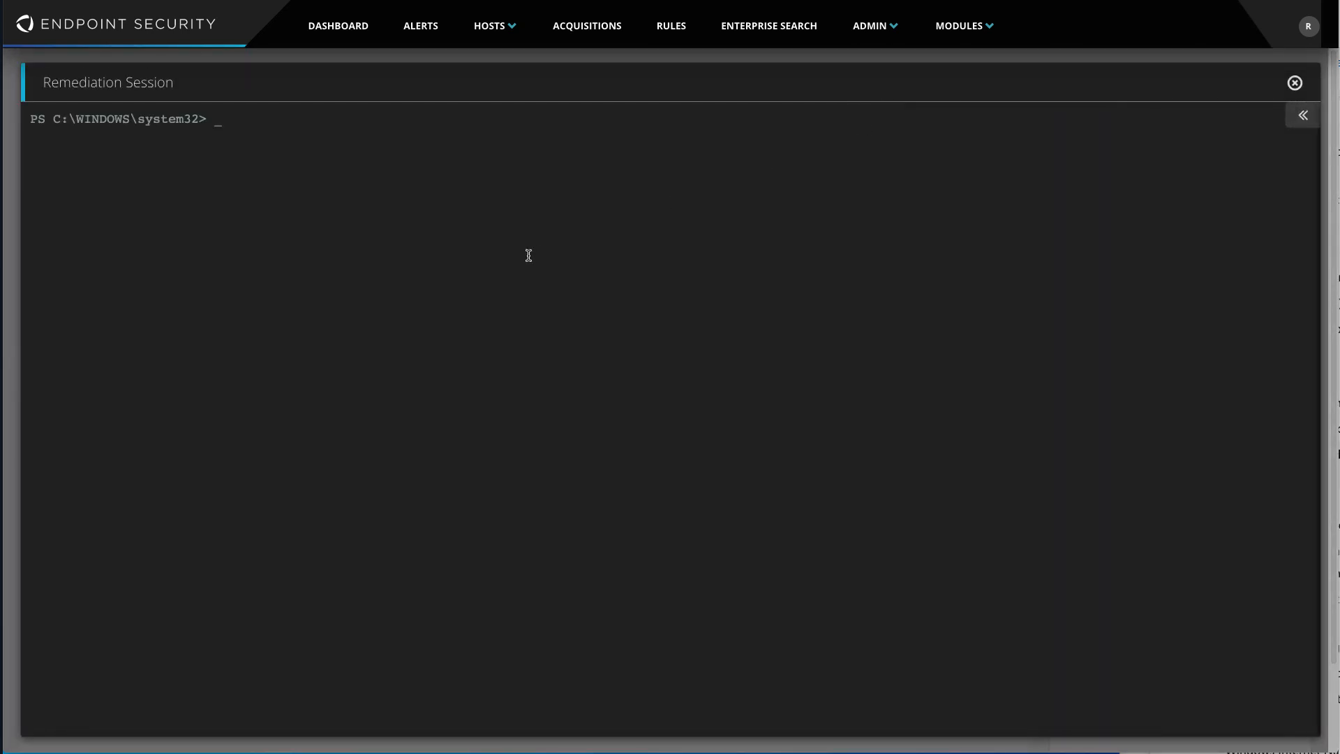
- Install Windows update KB4577586 using Get-WindowsUpdate with -AcceptAll and -Install, running Get-WUList before and after the installation
type("Get-WuList")
key("Return")
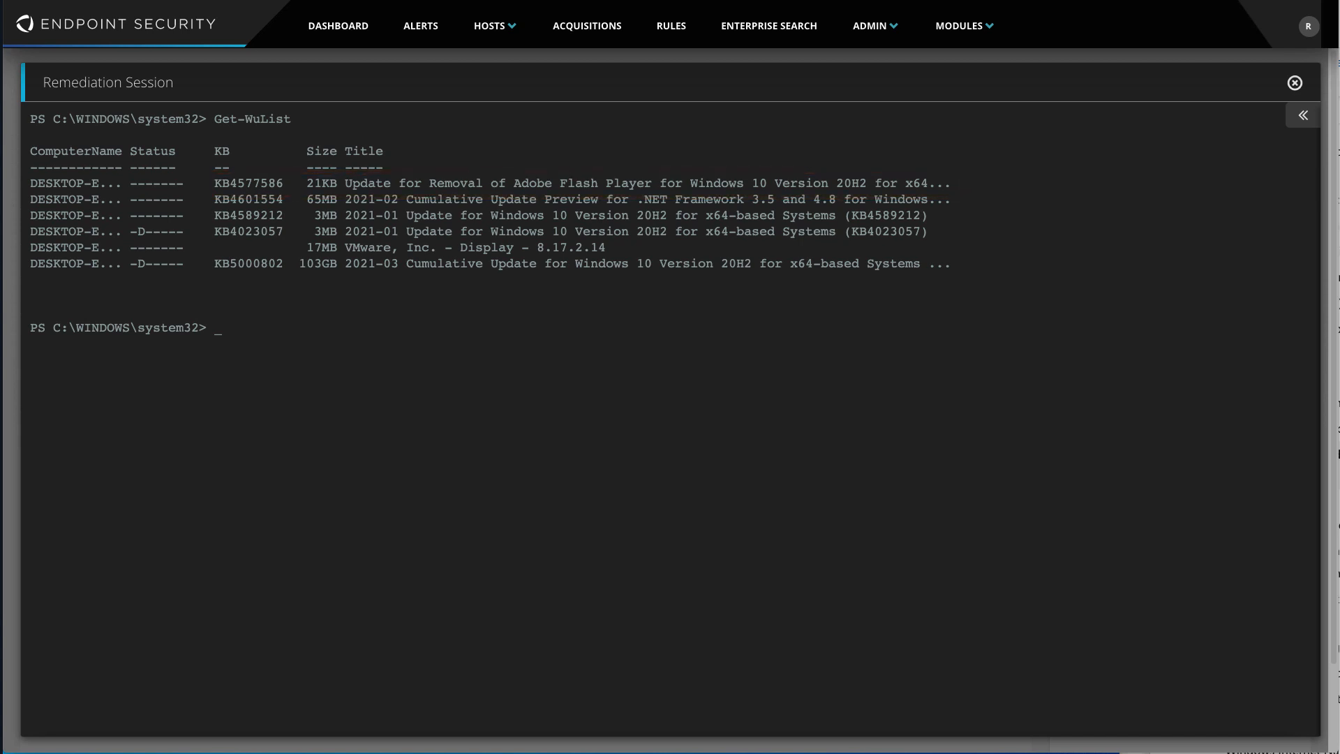
type("Get-WindowsUpdate -KBArticleID \"KB4577586\" -AcceptAll -Install")
key("Return")
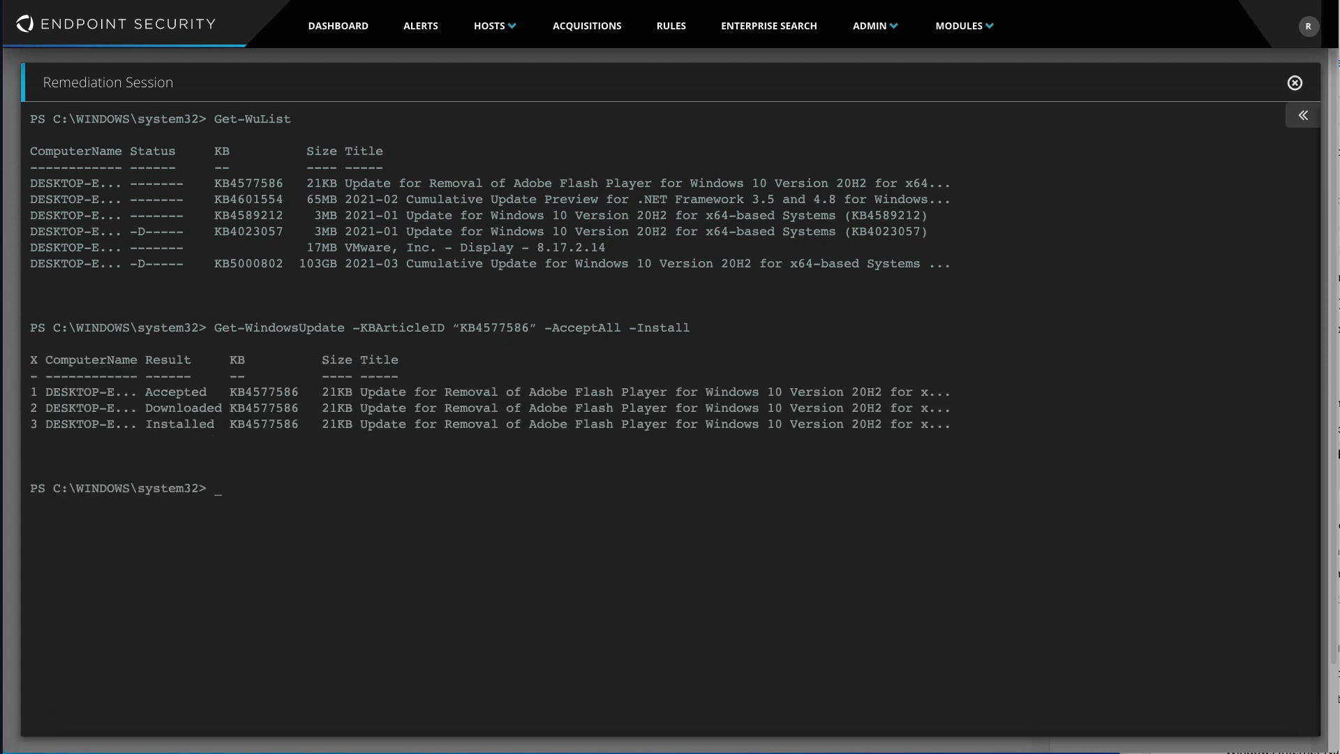
type("Get-WUList")
key("Return")
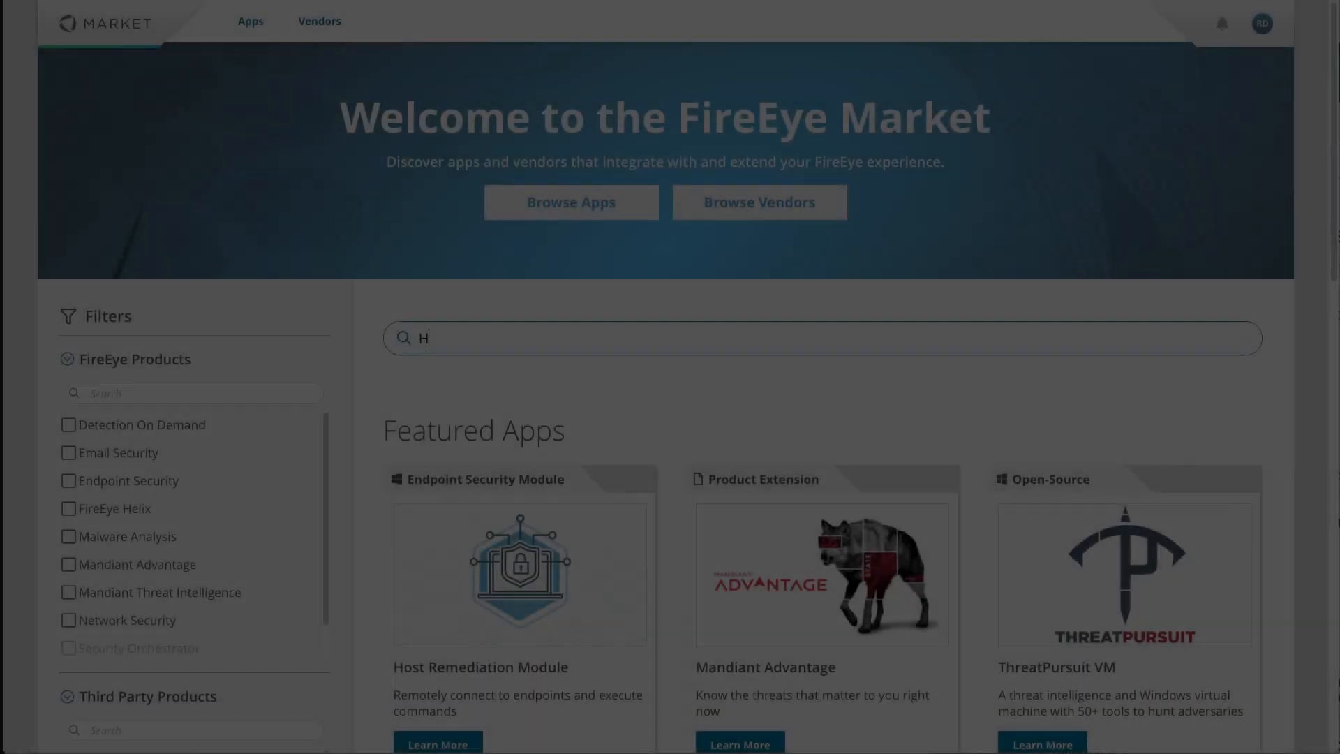
- Switch to the FireEye Market, search for "Host remediation" and download the Host Remediation Module
type("ost reme")
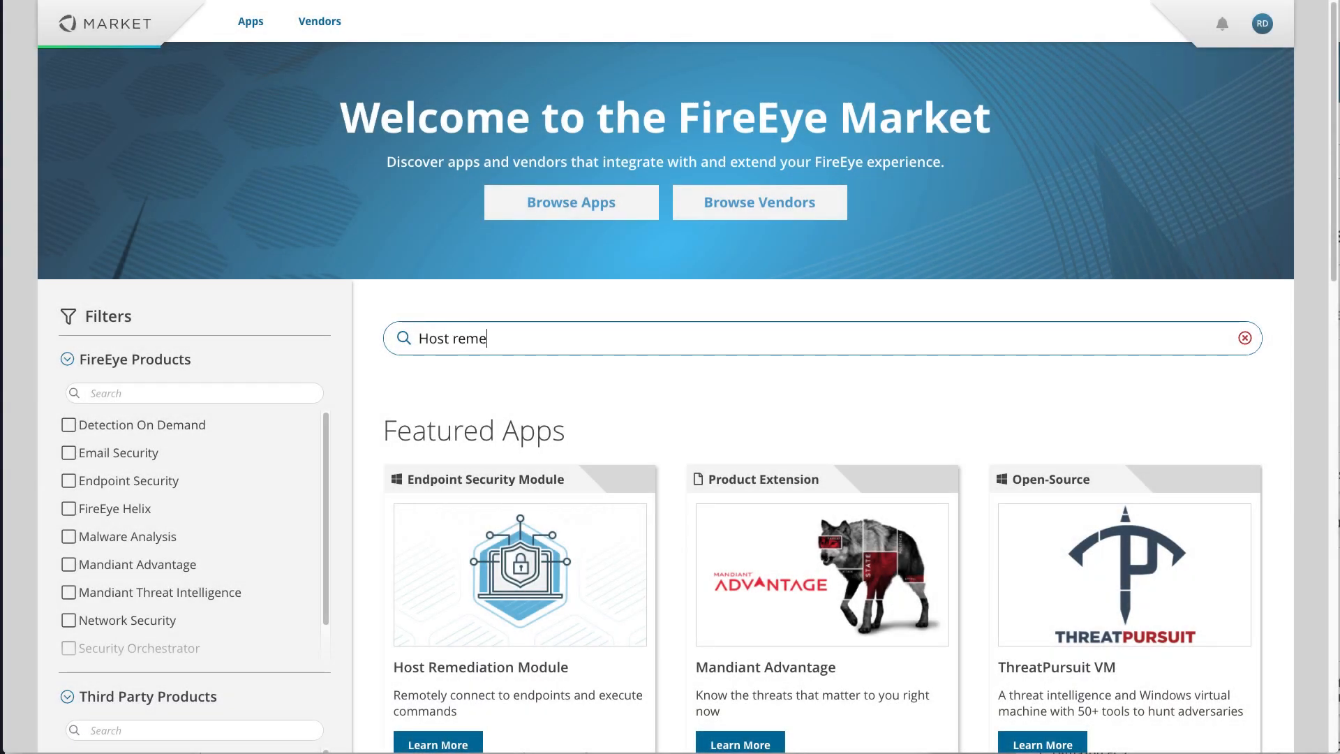
type("diation")
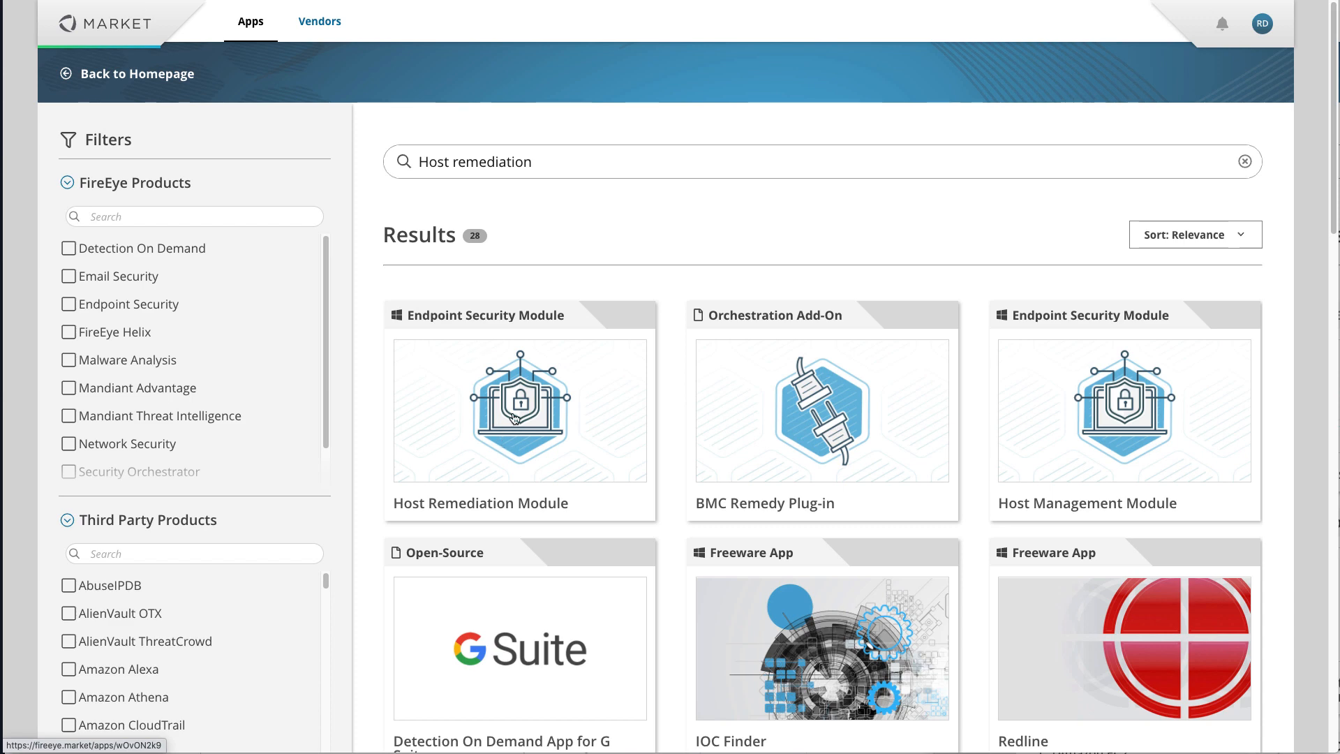
left_click(514, 417)
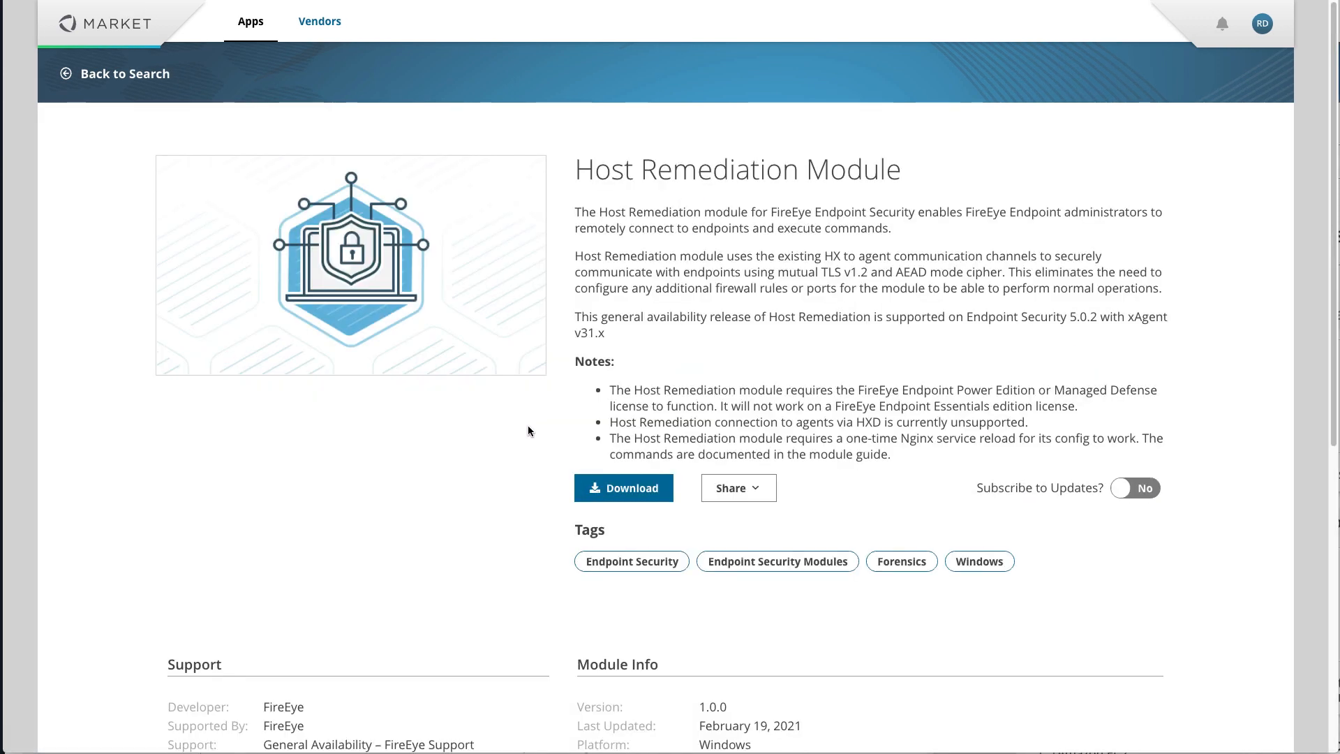
left_click(620, 489)
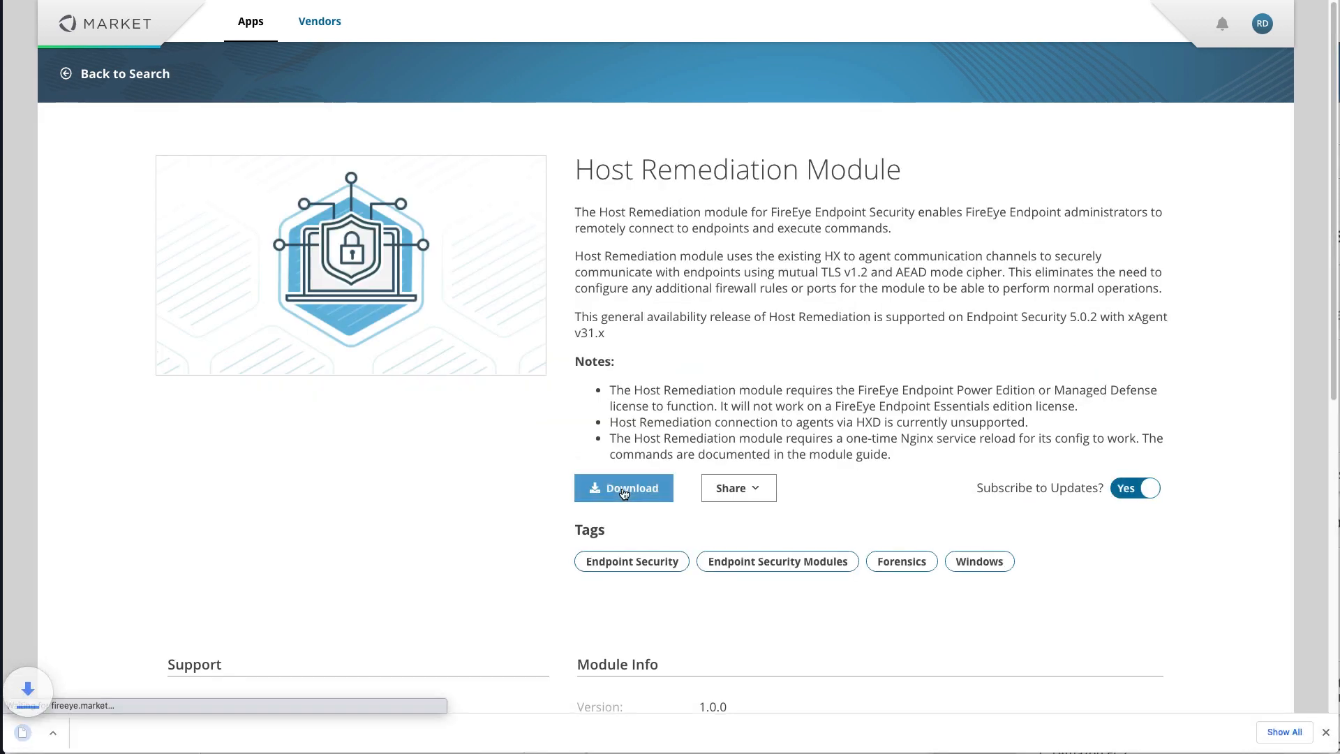